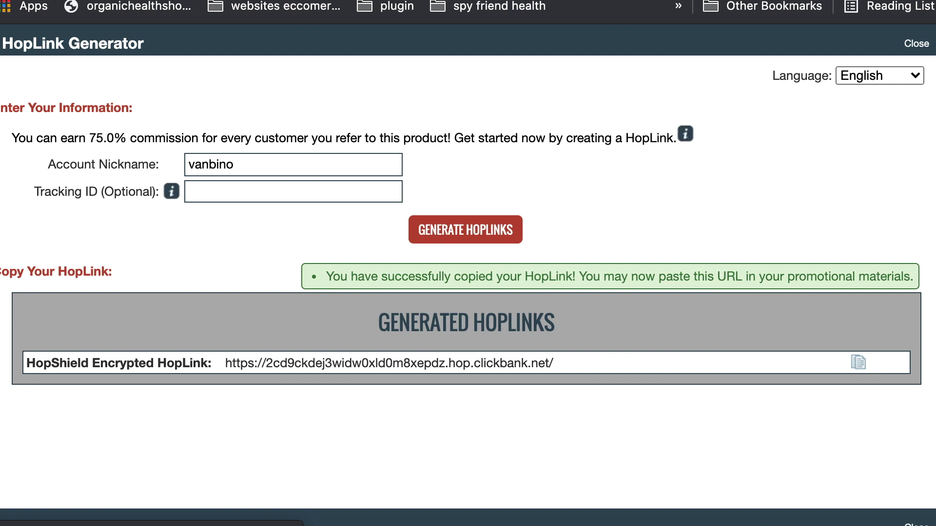
{"action": "key", "text": "super+Tab"}
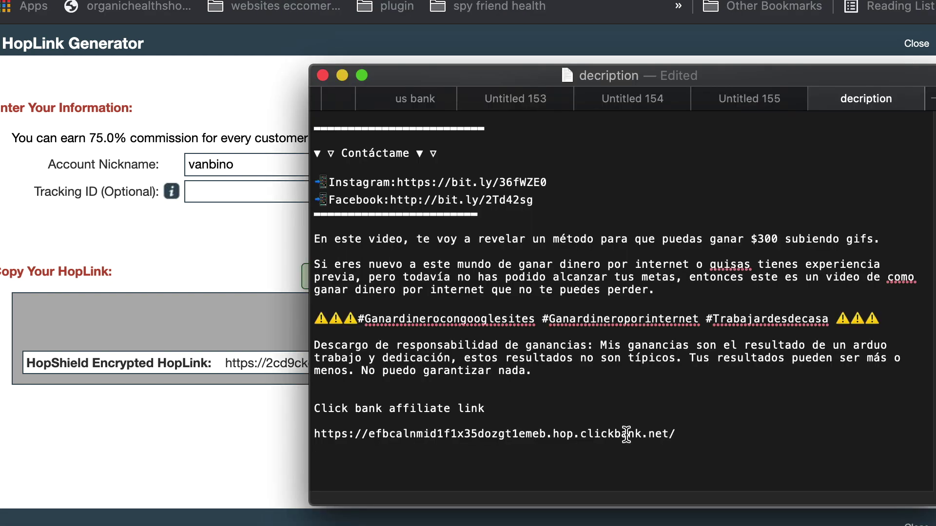
{"action": "type", "text": "https://2cd9ckdej3widw0xld0m8xepdz.hop.clickbank.net/"}
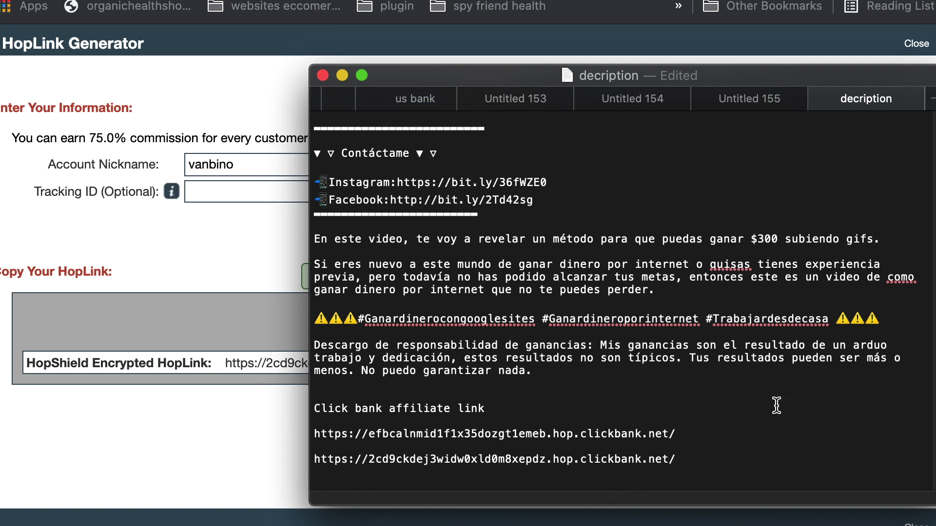
{"action": "left_click", "coordinate": [917, 43]}
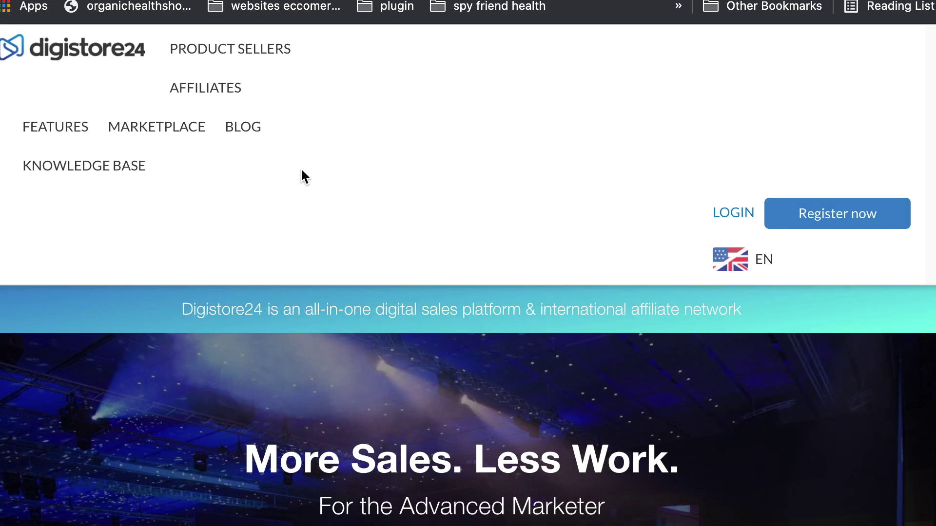
Switch from the Digistore24 site to BeMob and start creating a new offer
{"action": "left_click", "coordinate": [226, 129]}
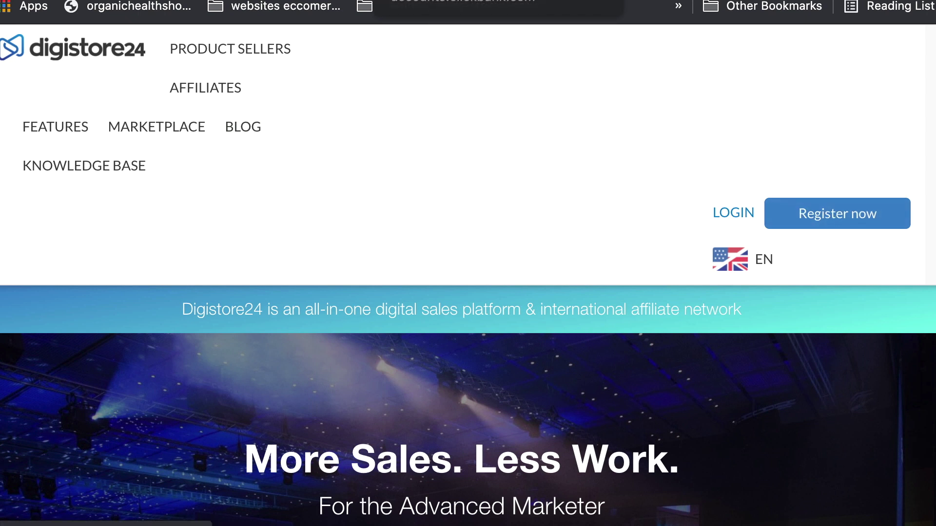
{"action": "left_click", "coordinate": [488, 6]}
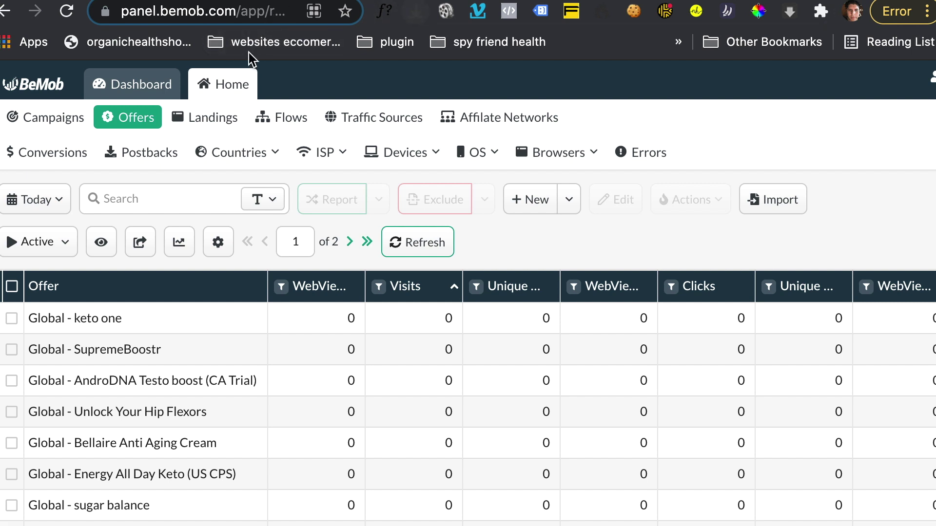
{"action": "left_click", "coordinate": [204, 152]}
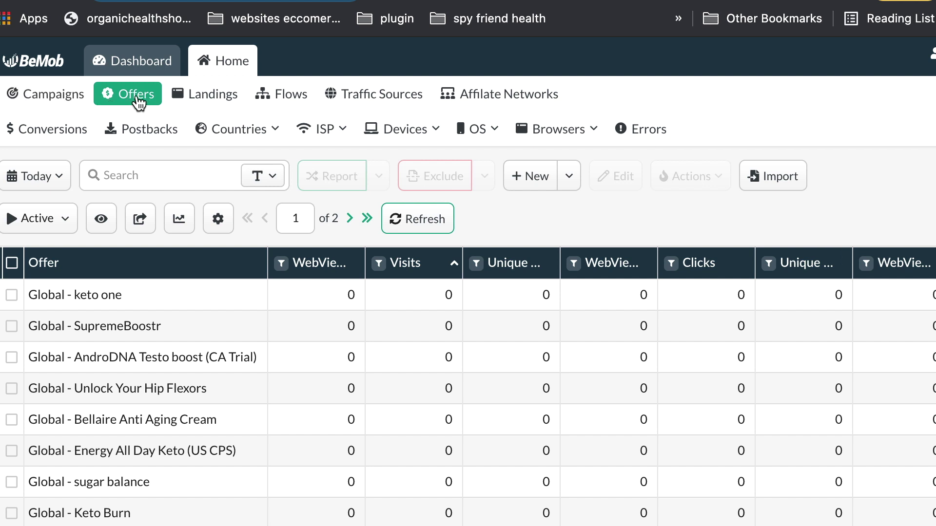
{"action": "left_click", "coordinate": [530, 184]}
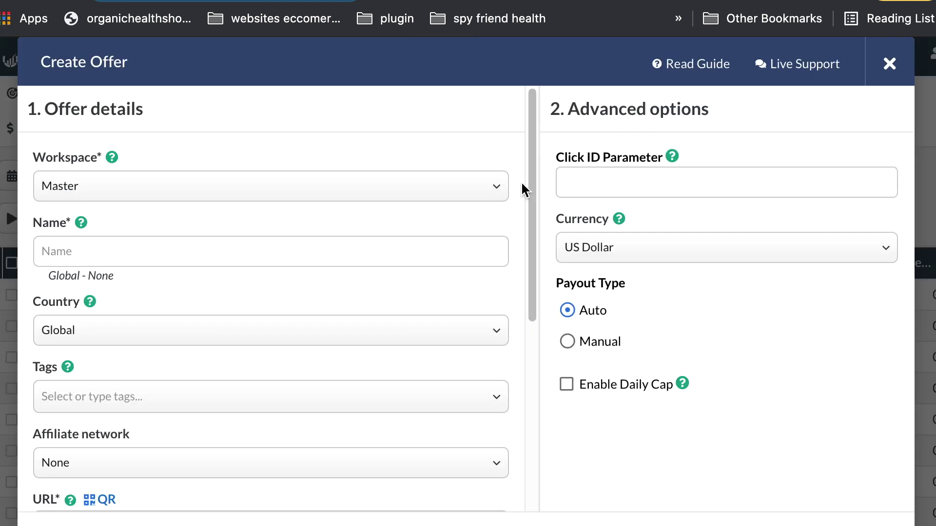
Name the new offer Okinawa Flat Belly Tonic, copying the product title from the ClickBank marketplace results
{"action": "left_click", "coordinate": [92, 254]}
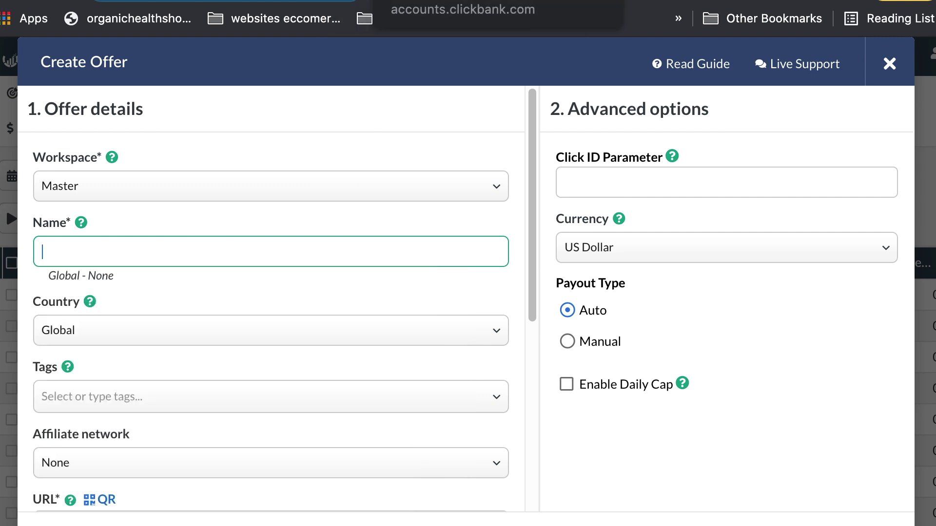
{"action": "left_click", "coordinate": [424, 1]}
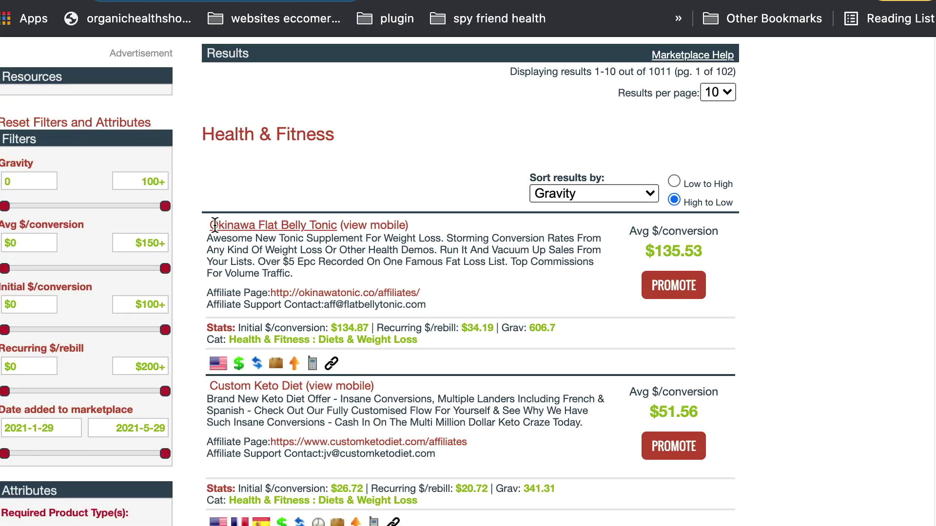
{"action": "left_click_drag", "start_coordinate": [211, 225], "coordinate": [331, 227]}
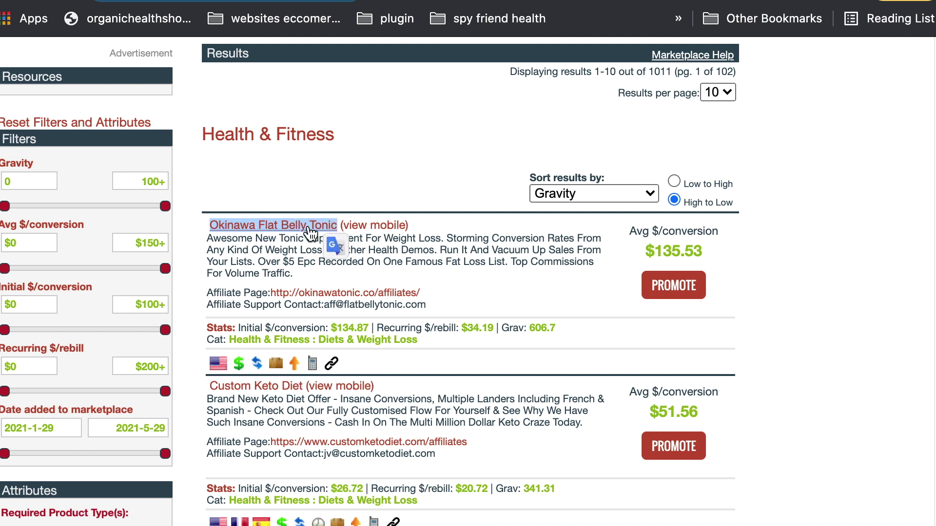
{"action": "right_click", "coordinate": [312, 225]}
{"action": "left_click", "coordinate": [347, 83]}
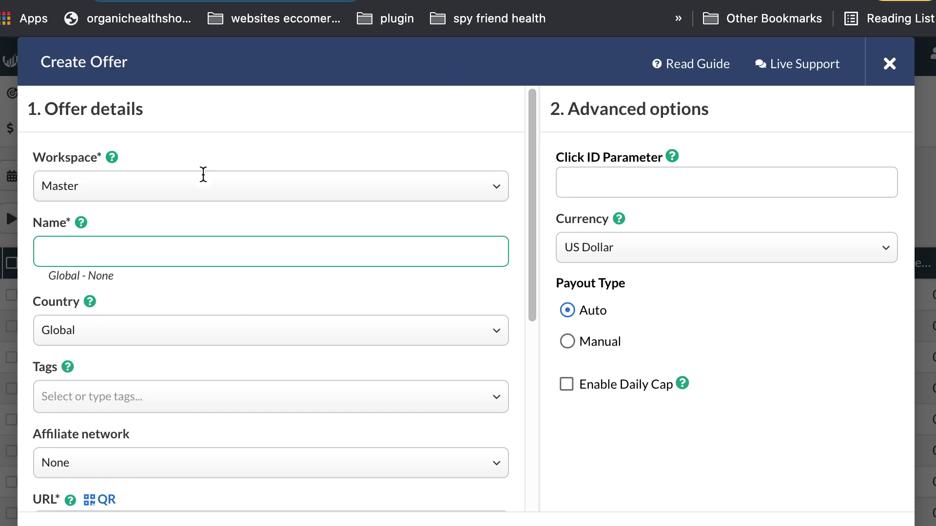
{"action": "right_click", "coordinate": [101, 249]}
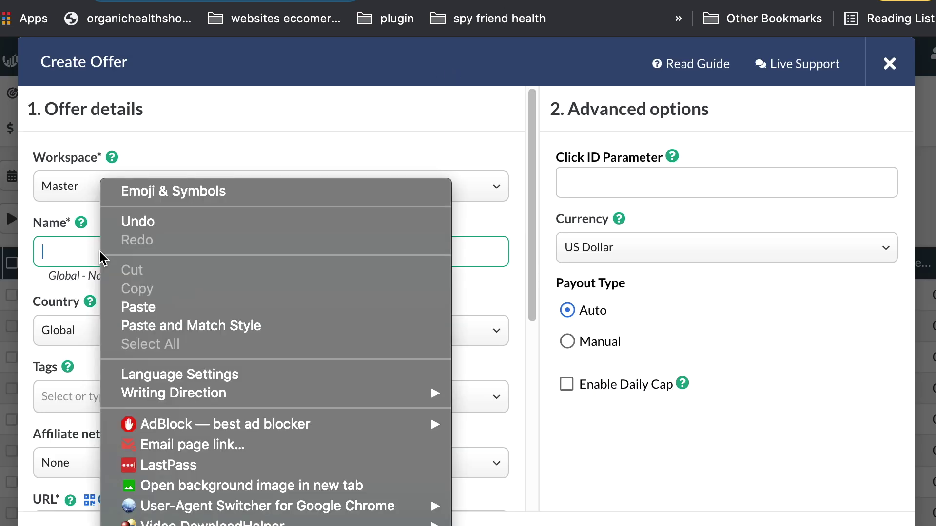
{"action": "left_click", "coordinate": [139, 308]}
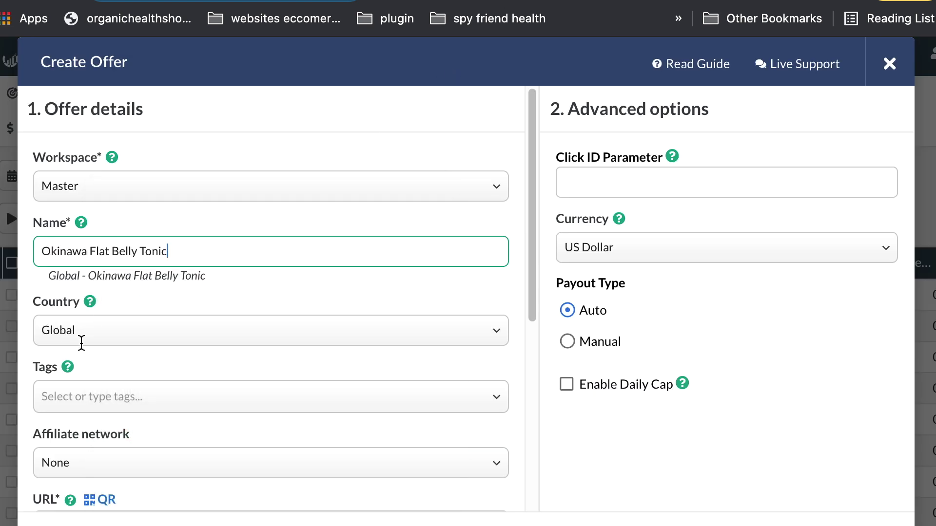
Set the Okinawa Flat Belly Tonic offer's affiliate network to Clickbank
{"action": "scroll", "coordinate": [220, 359], "scroll_direction": "down", "scroll_amount": 5}
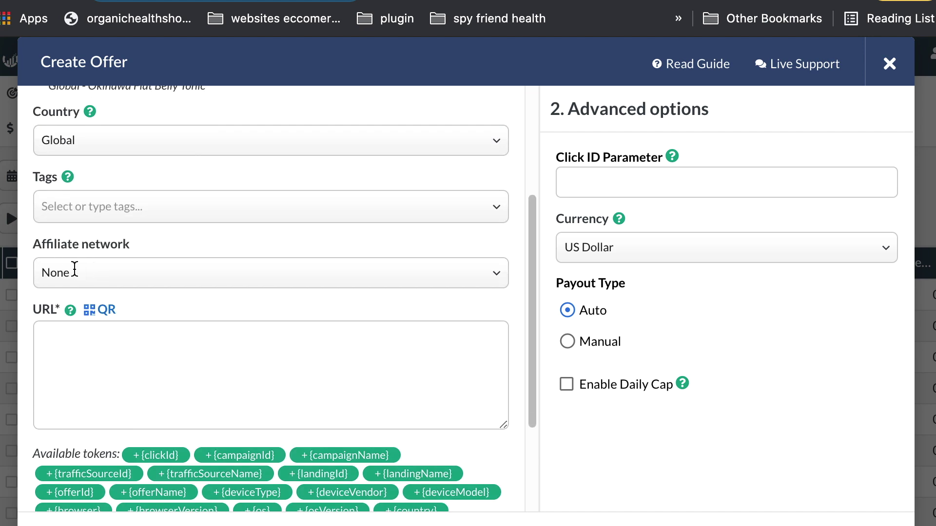
{"action": "left_click", "coordinate": [165, 279]}
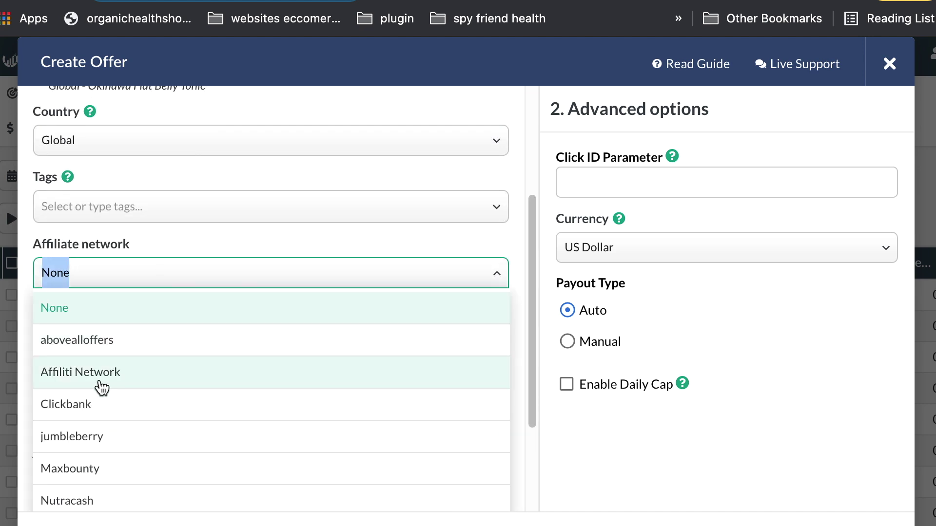
{"action": "left_click", "coordinate": [96, 403]}
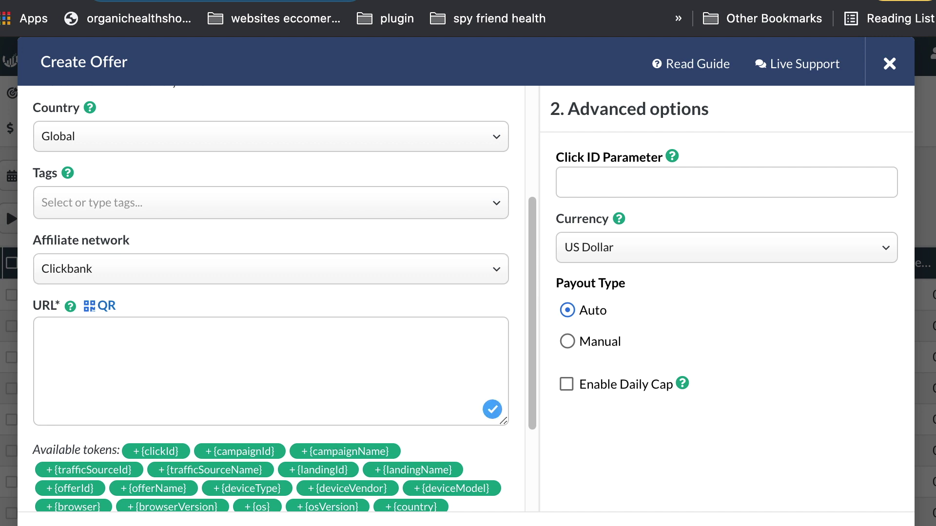
{"action": "key", "text": "super+Tab"}
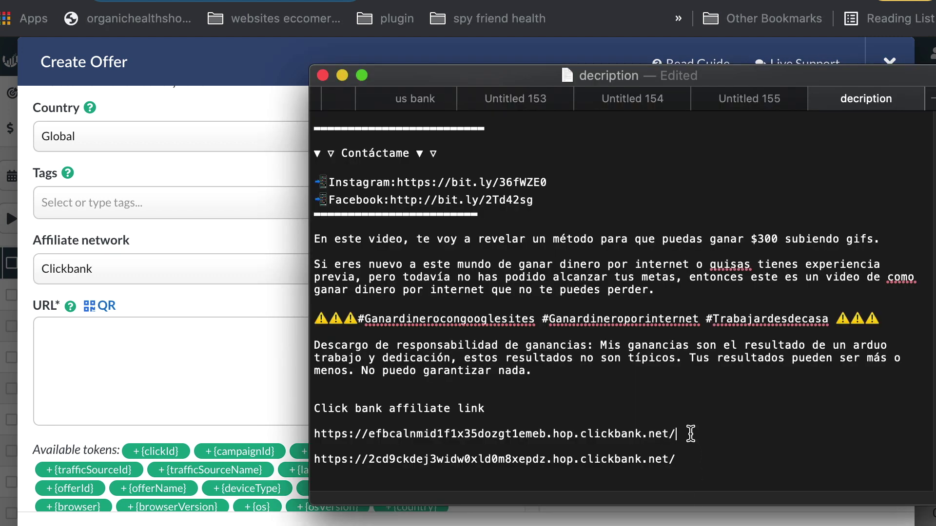
{"action": "left_click_drag", "start_coordinate": [691, 434], "coordinate": [315, 434]}
{"action": "key", "text": "super+Tab"}
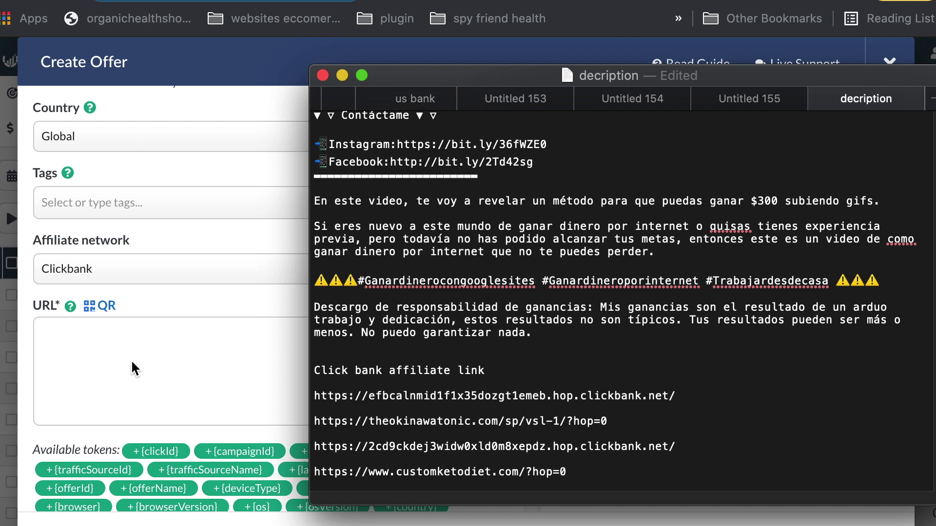
{"action": "left_click_drag", "start_coordinate": [609, 422], "coordinate": [313, 422]}
{"action": "right_click", "coordinate": [344, 421]}
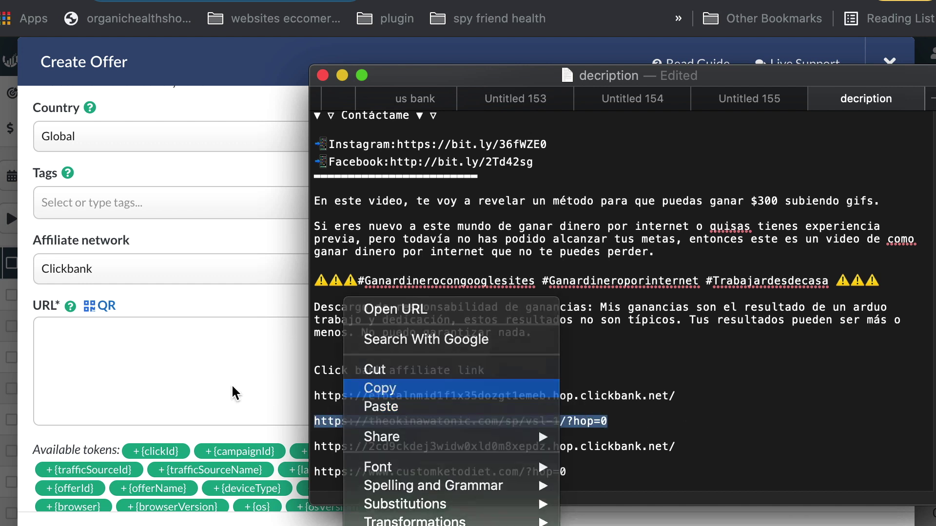
{"action": "left_click", "coordinate": [150, 355]}
{"action": "right_click", "coordinate": [123, 346]}
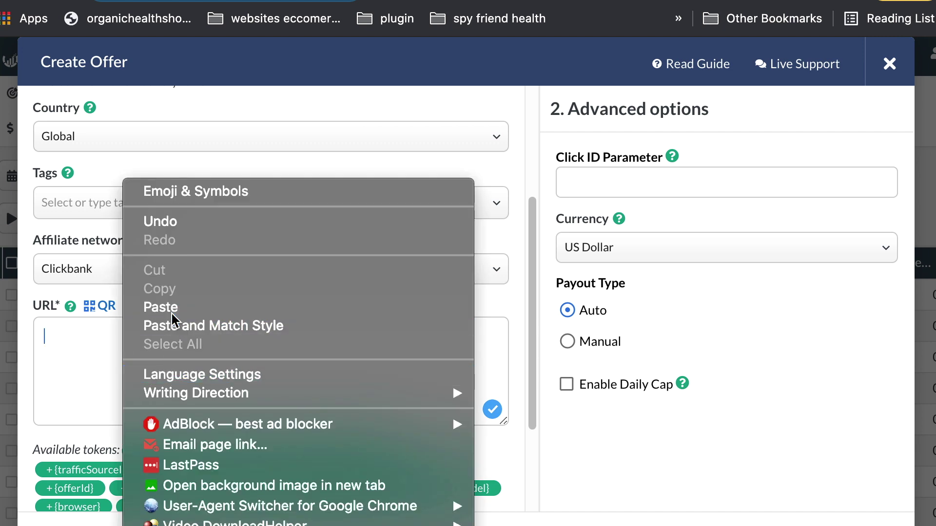
{"action": "left_click", "coordinate": [172, 312]}
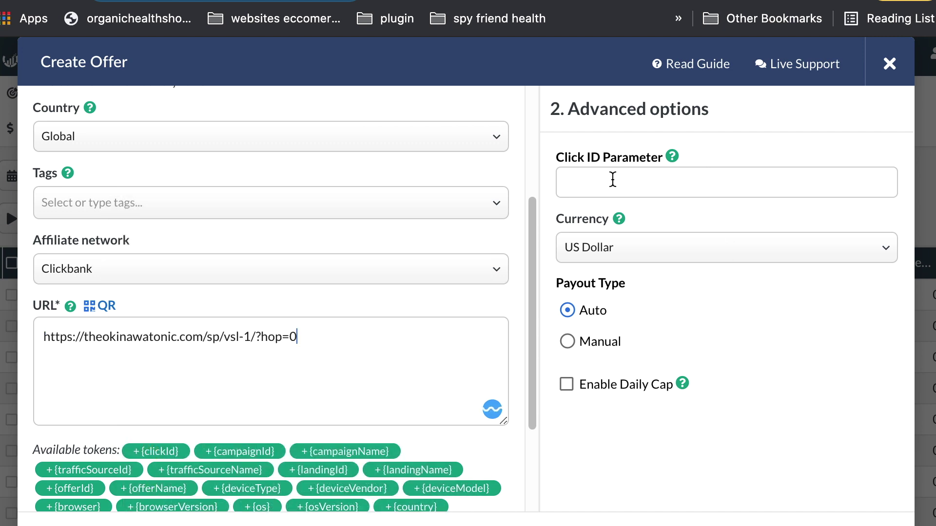
{"action": "scroll", "coordinate": [455, 446], "scroll_direction": "down", "scroll_amount": 3}
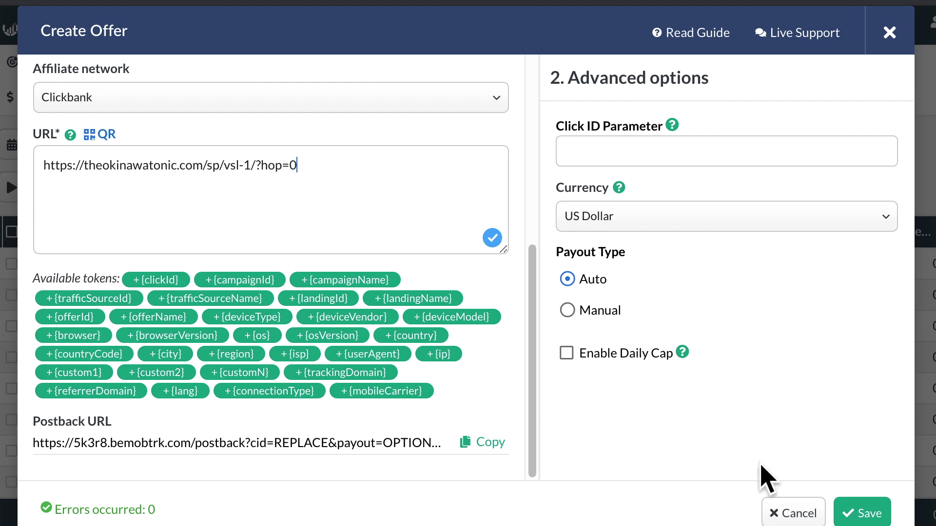
{"action": "left_click", "coordinate": [869, 516]}
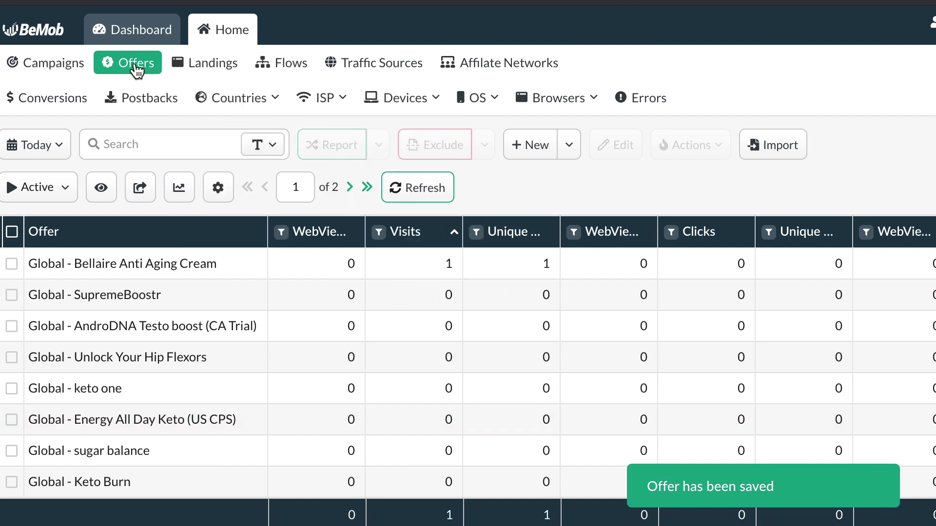
Create another offer and name it Custom Keto Diet, copying the product title from the ClickBank marketplace
{"action": "left_click", "coordinate": [537, 151]}
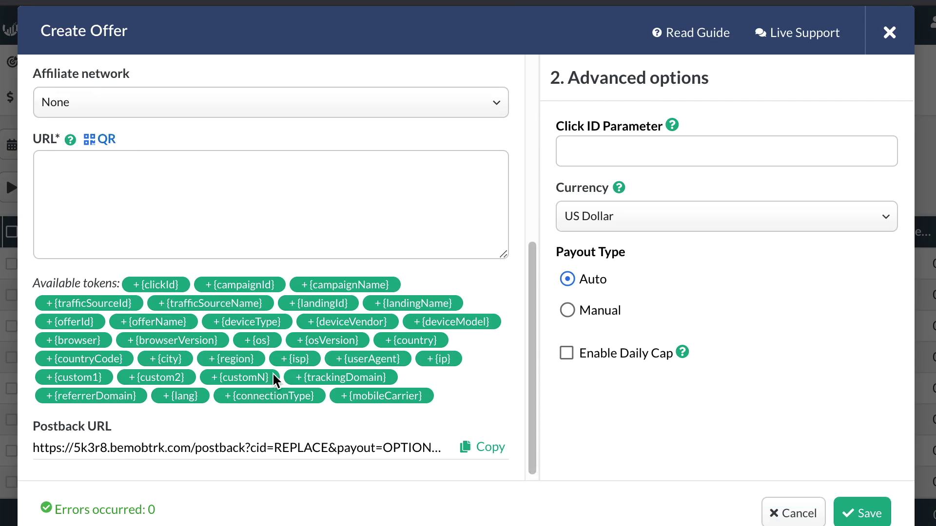
{"action": "scroll", "coordinate": [276, 380], "scroll_direction": "up", "scroll_amount": 6}
{"action": "left_click", "coordinate": [134, 221]}
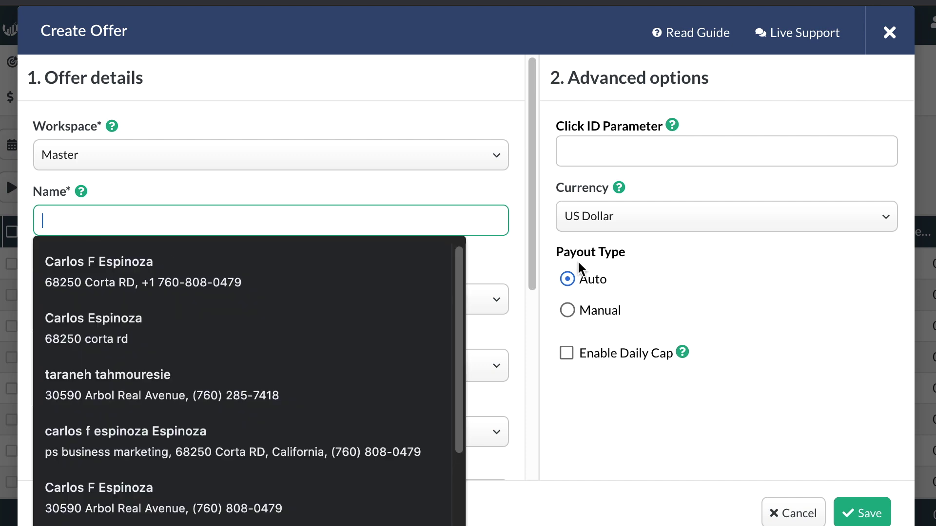
{"action": "key", "text": "super+Tab"}
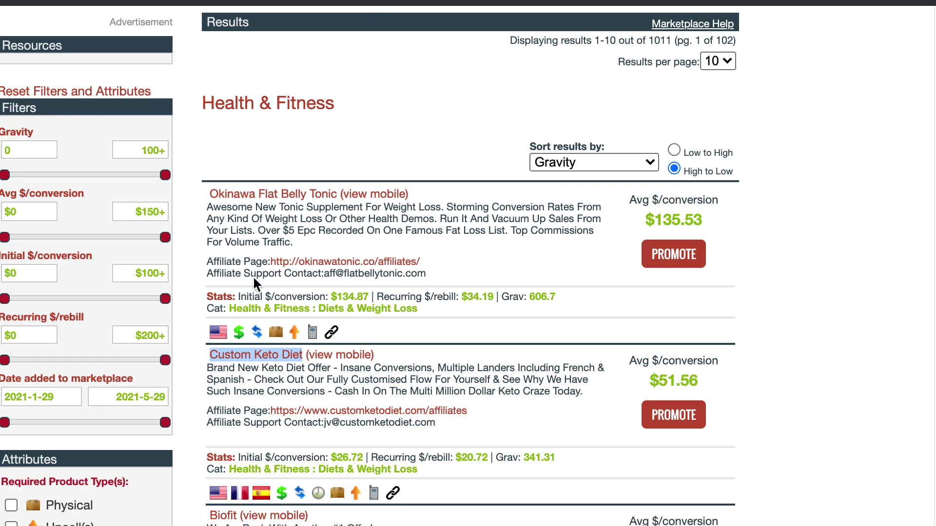
{"action": "right_click", "coordinate": [254, 355]}
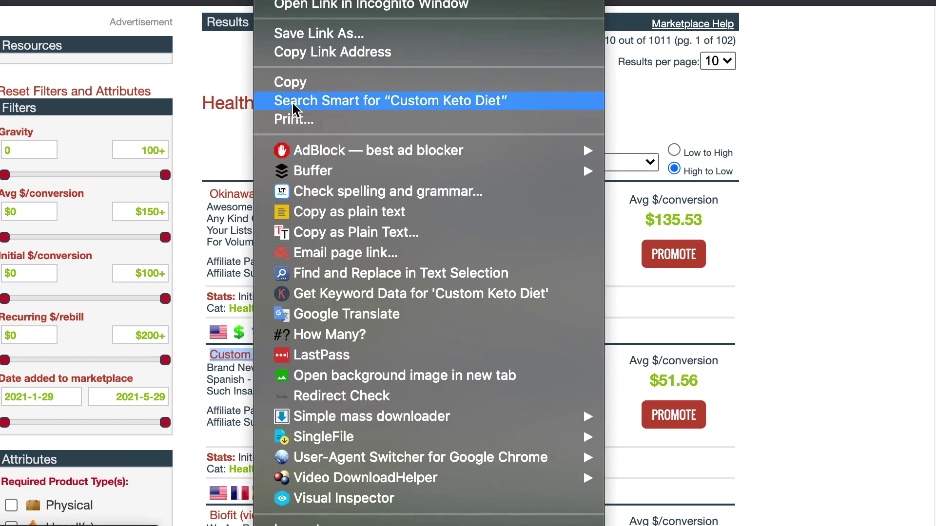
{"action": "left_click", "coordinate": [292, 84]}
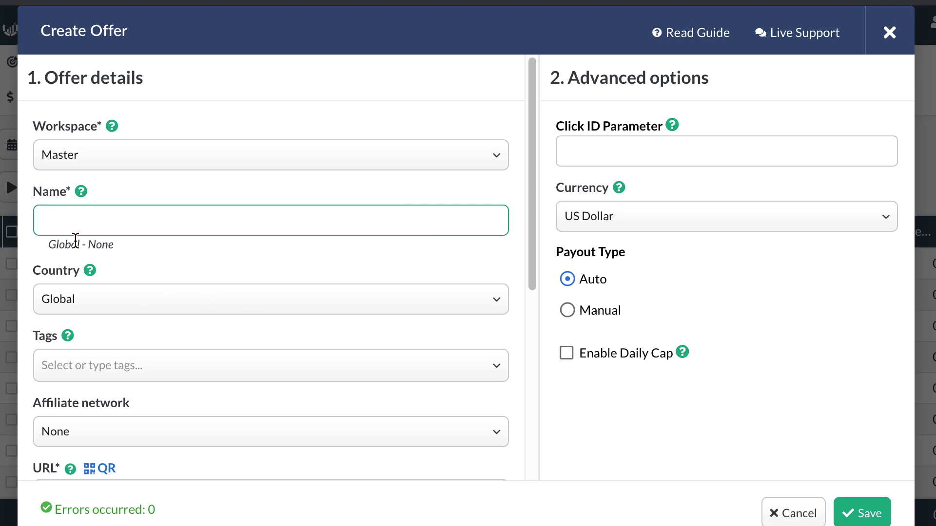
{"action": "right_click", "coordinate": [51, 223]}
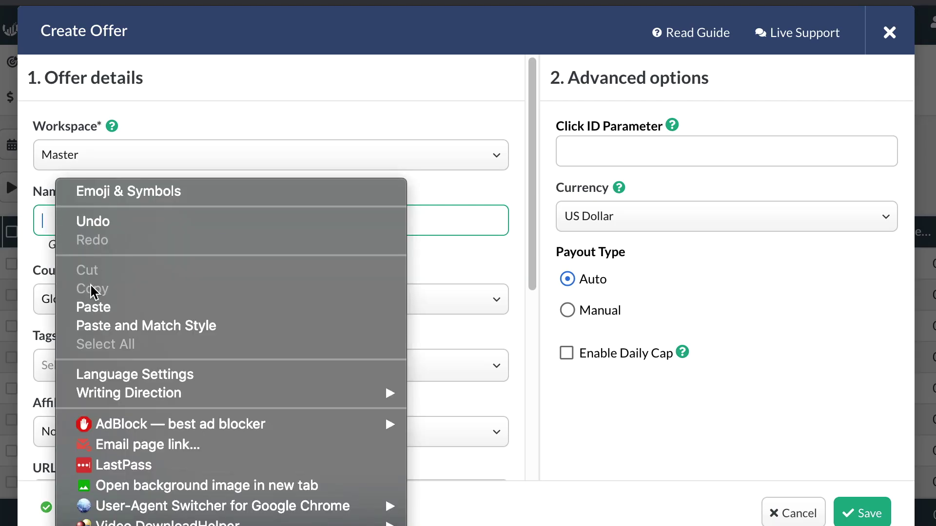
{"action": "left_click", "coordinate": [93, 307]}
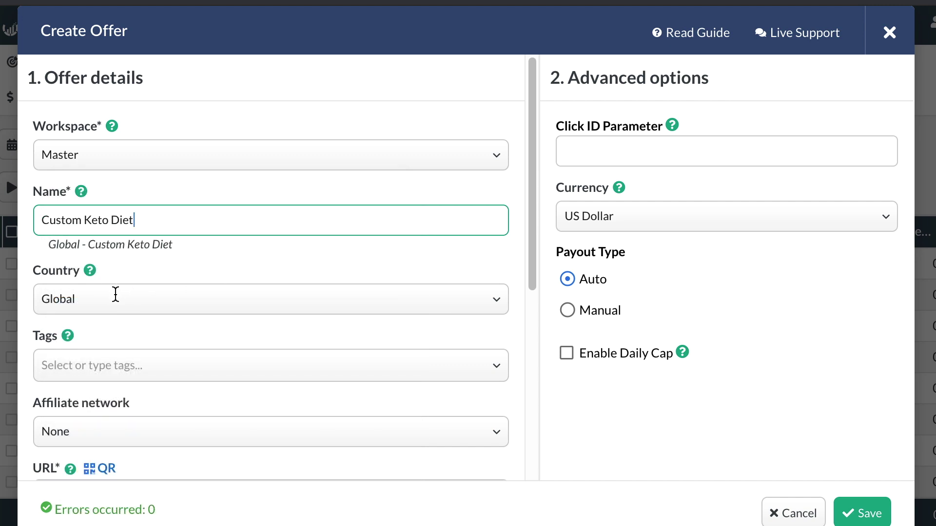
Set the Custom Keto Diet offer's affiliate network to Clickbank
{"action": "scroll", "coordinate": [115, 297], "scroll_direction": "down", "scroll_amount": 3}
{"action": "left_click", "coordinate": [157, 303]}
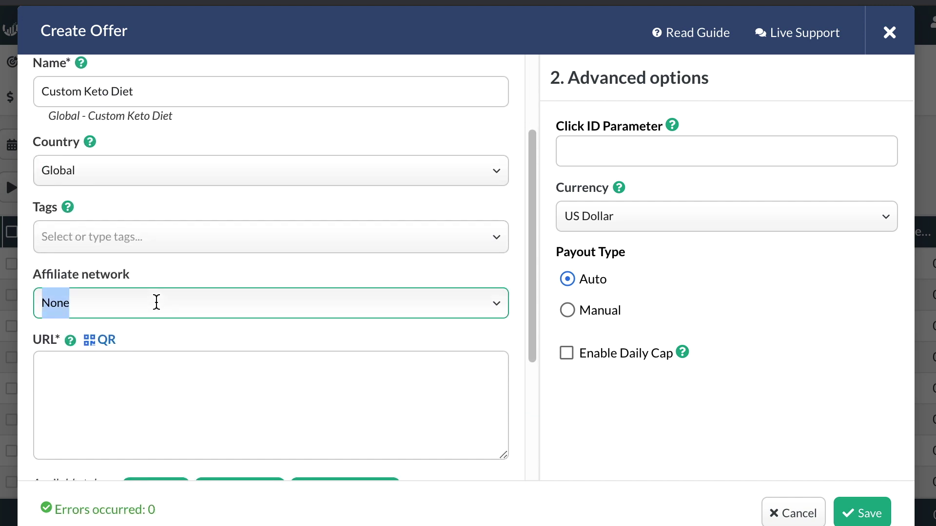
{"action": "left_click", "coordinate": [80, 442]}
{"action": "scroll", "coordinate": [121, 380], "scroll_direction": "down", "scroll_amount": 1}
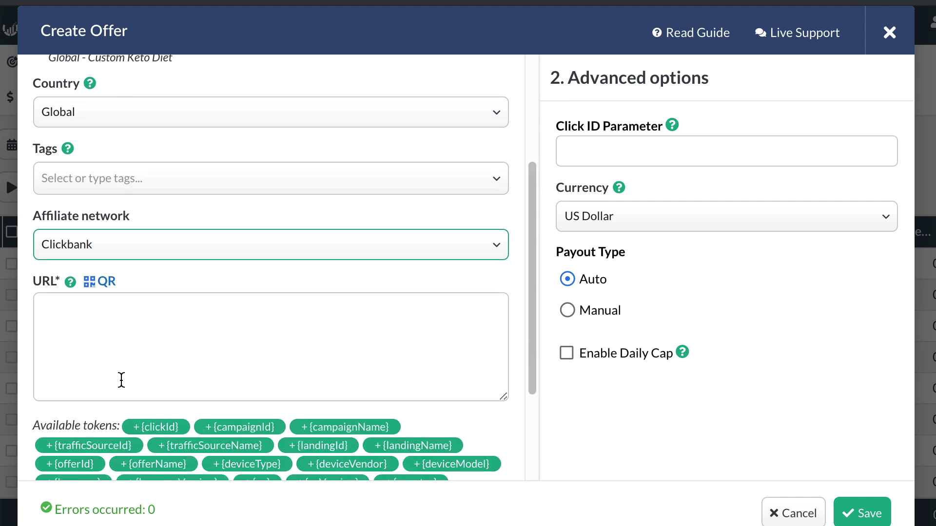
{"action": "scroll", "coordinate": [122, 381], "scroll_direction": "down", "scroll_amount": 2}
{"action": "left_click", "coordinate": [70, 205]}
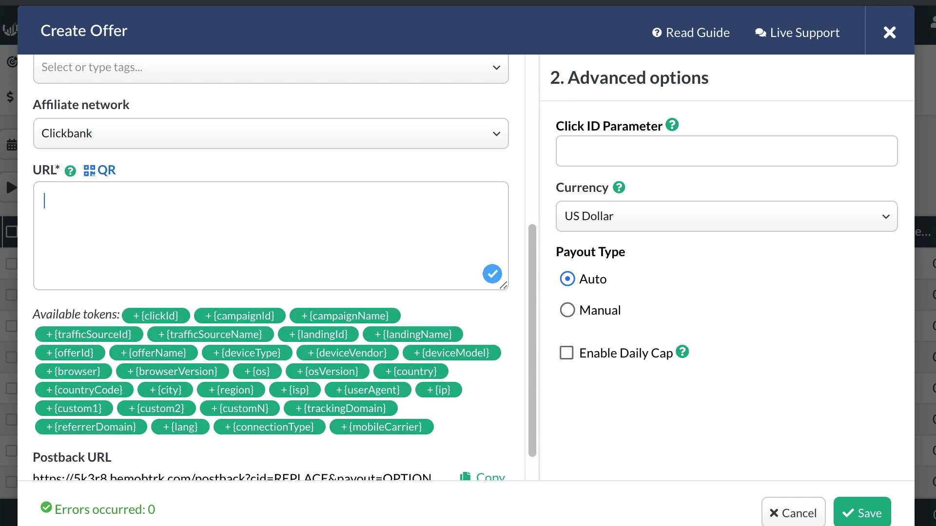
{"action": "key", "text": "super+Tab"}
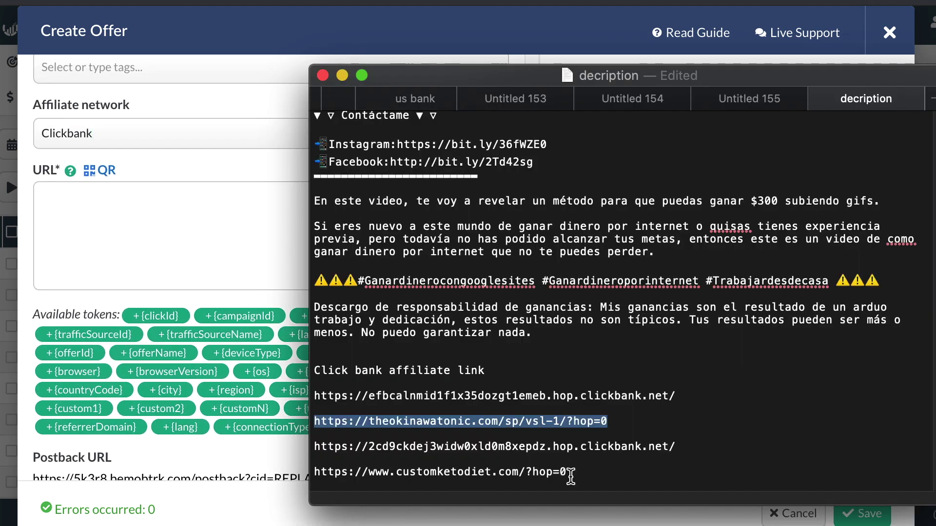
{"action": "left_click_drag", "start_coordinate": [566, 472], "coordinate": [307, 467]}
{"action": "right_click", "coordinate": [362, 472]}
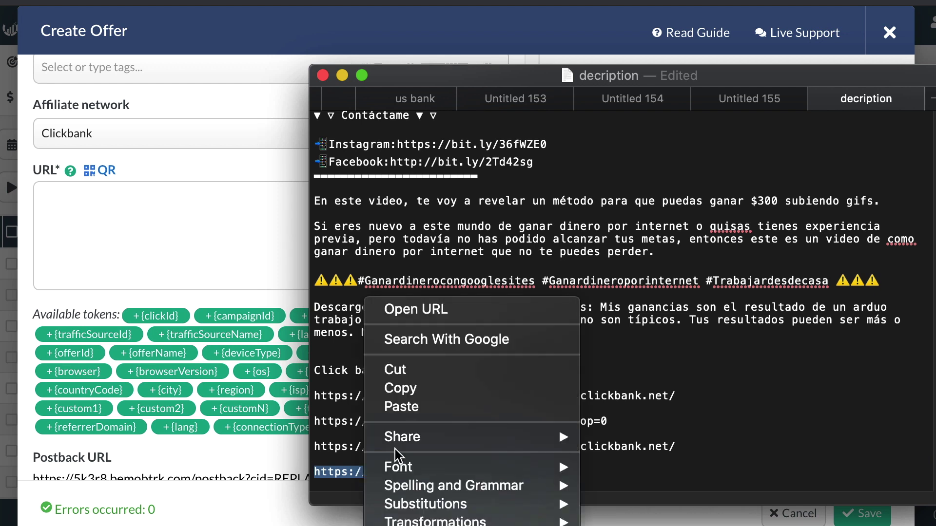
{"action": "left_click", "coordinate": [418, 390]}
{"action": "key", "text": "super+Tab"}
{"action": "right_click", "coordinate": [76, 215]}
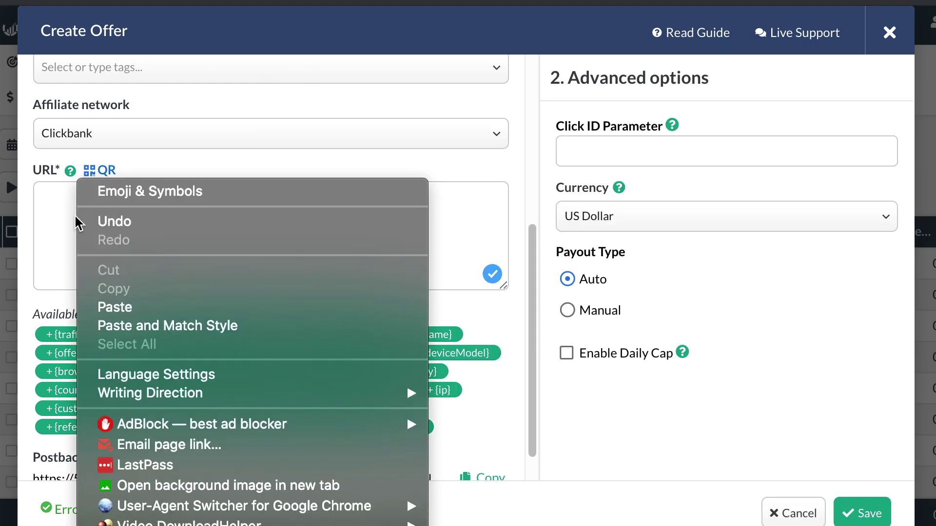
{"action": "left_click", "coordinate": [122, 306]}
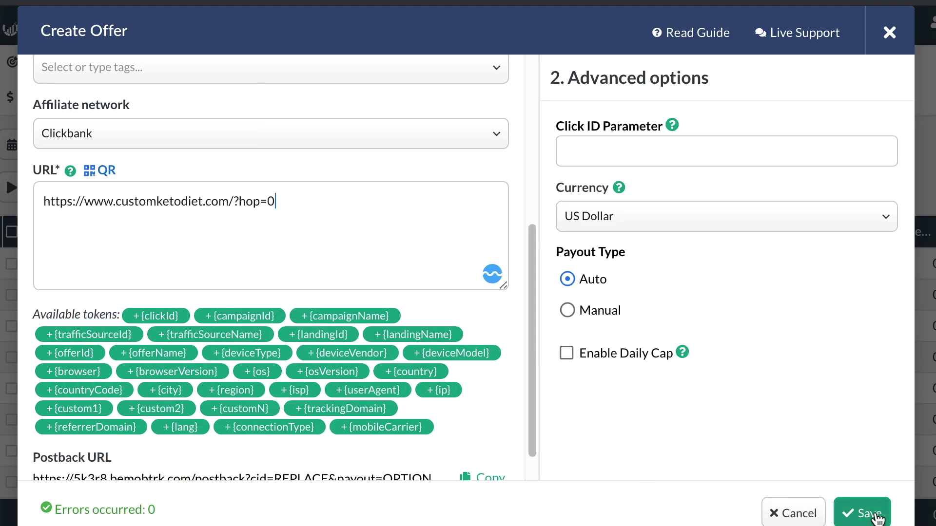
{"action": "left_click", "coordinate": [874, 515]}
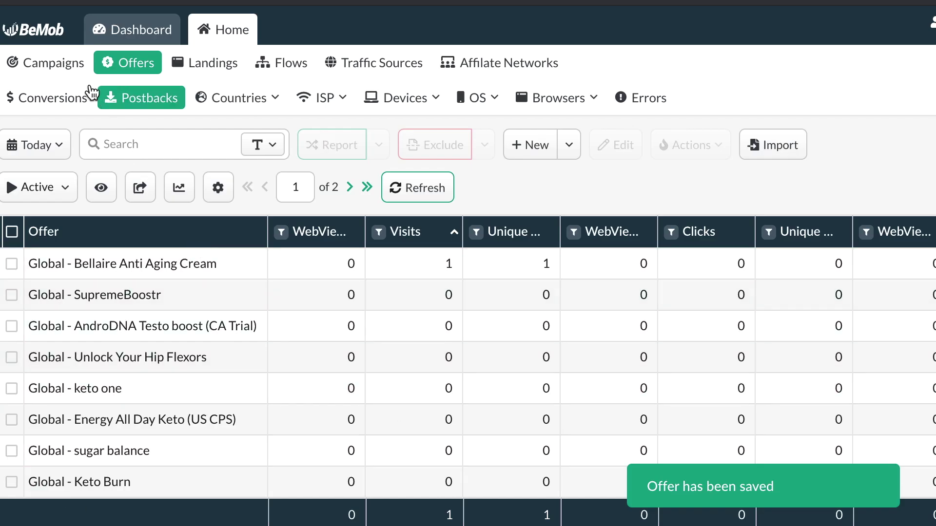
Create a campaign and name it clickbank lose weight gif
{"action": "left_click", "coordinate": [67, 75]}
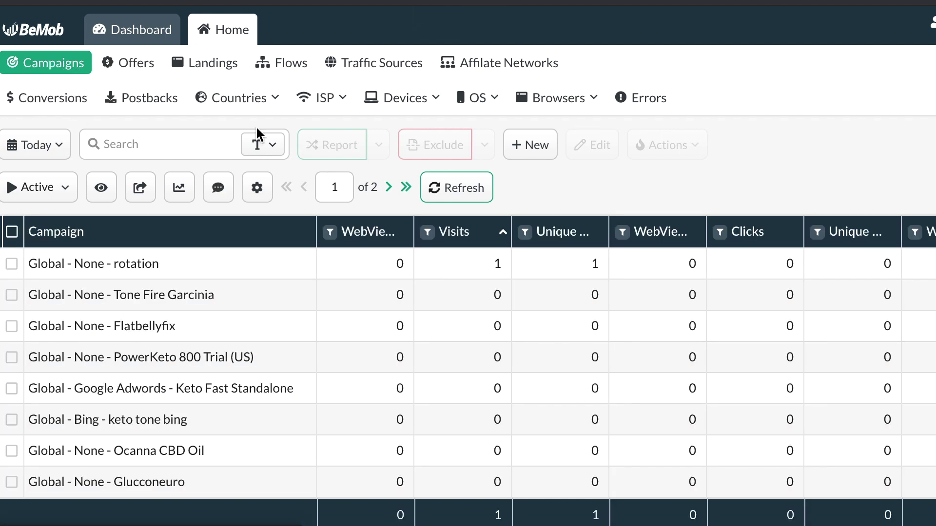
{"action": "left_click", "coordinate": [539, 155]}
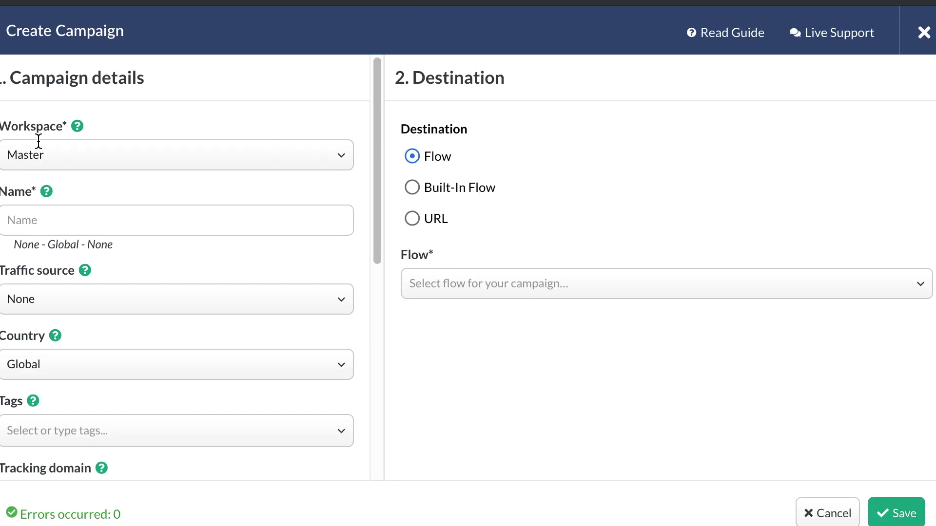
{"action": "left_click", "coordinate": [57, 218]}
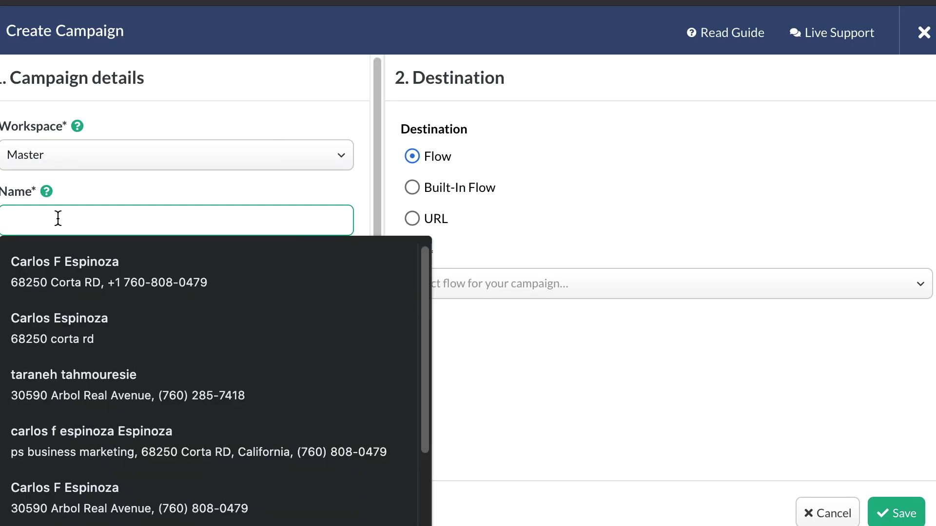
{"action": "type", "text": "cl"}
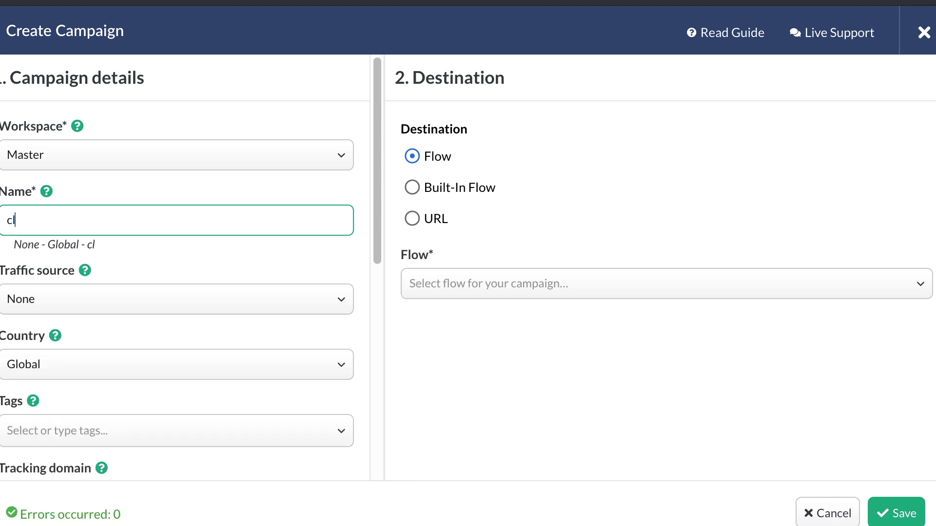
{"action": "type", "text": "ickbank lose "}
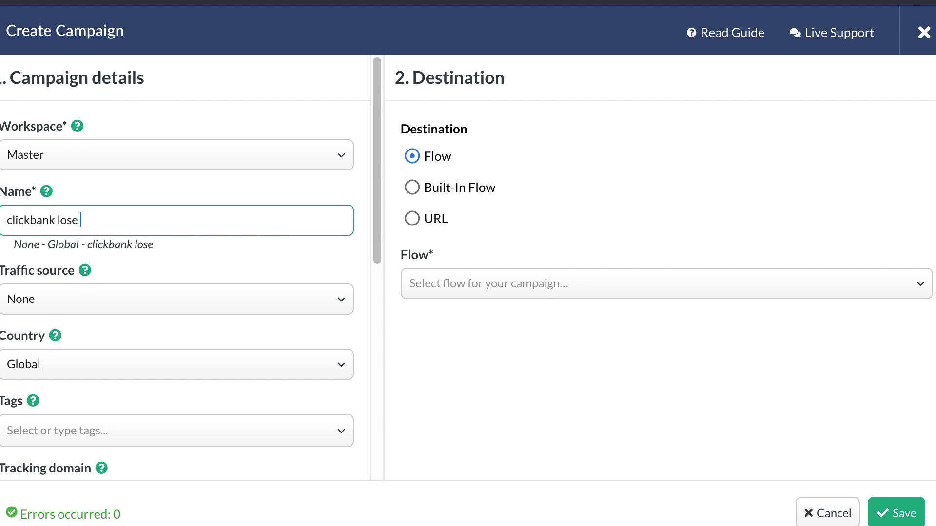
{"action": "type", "text": "weight gif"}
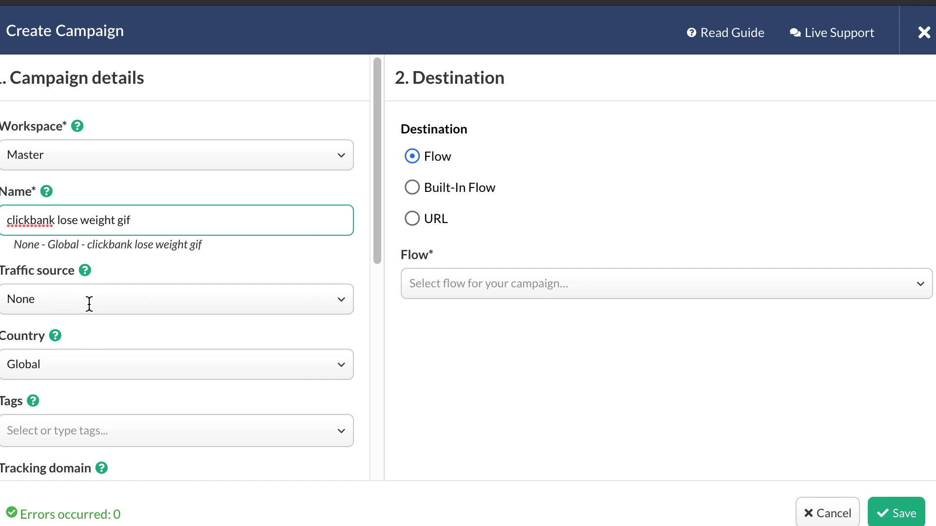
Set the campaign's destination to Built-In Flow and disable landings in Path 1 to use direct linking
{"action": "scroll", "coordinate": [90, 305], "scroll_direction": "down", "scroll_amount": 1}
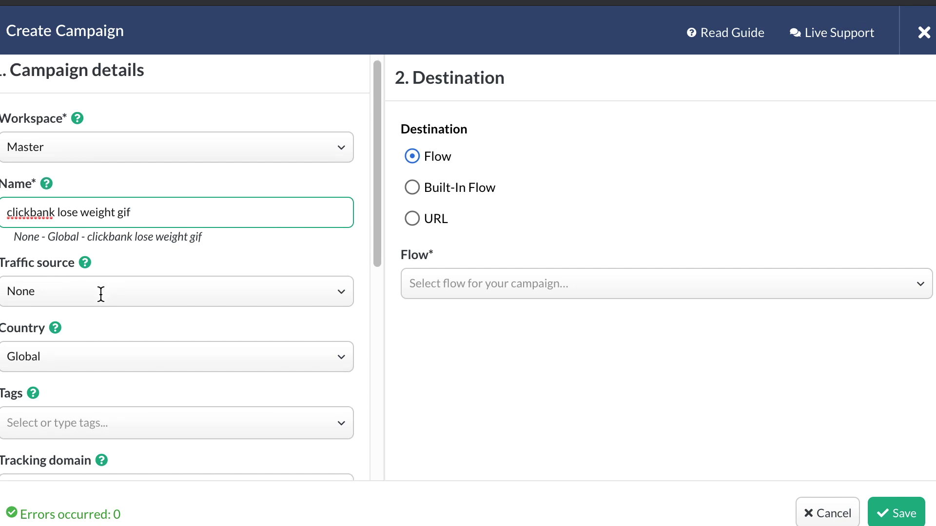
{"action": "scroll", "coordinate": [77, 291], "scroll_direction": "down", "scroll_amount": 5}
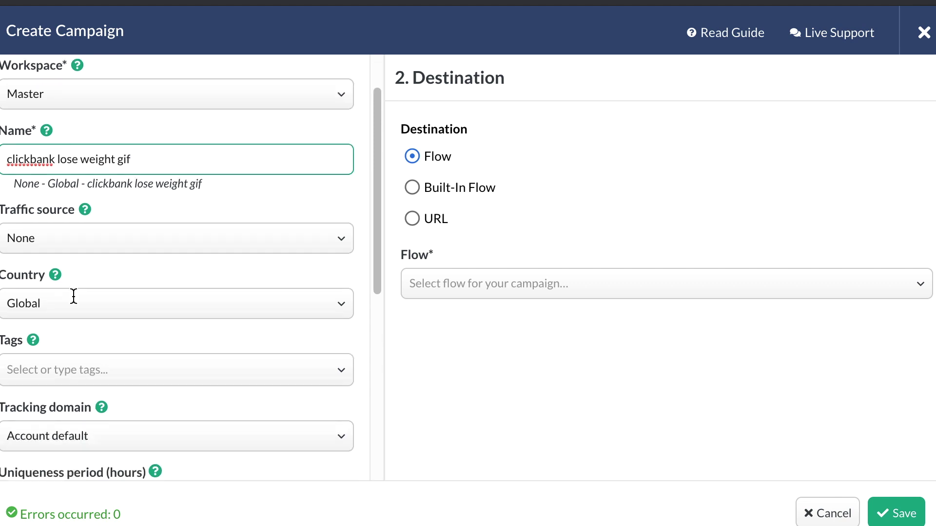
{"action": "scroll", "coordinate": [76, 295], "scroll_direction": "up", "scroll_amount": 1}
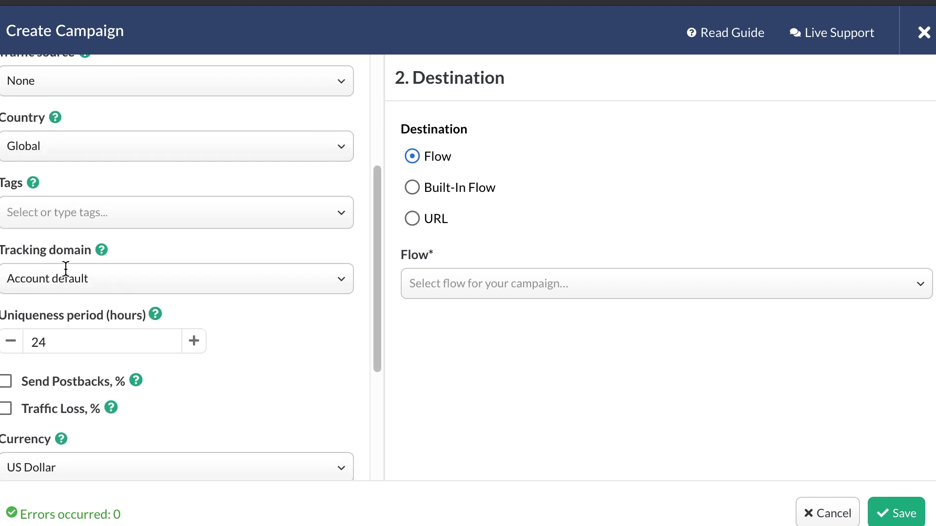
{"action": "scroll", "coordinate": [97, 295], "scroll_direction": "down", "scroll_amount": 2}
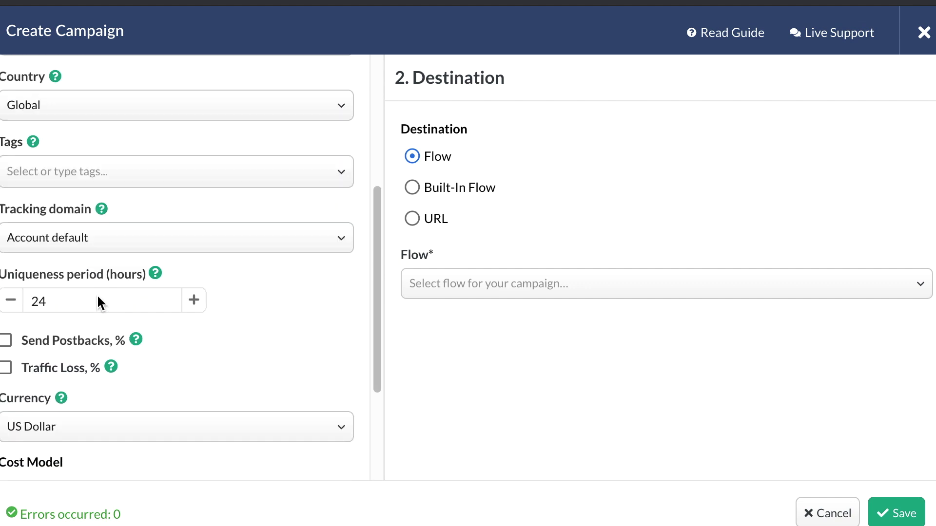
{"action": "scroll", "coordinate": [78, 305], "scroll_direction": "down", "scroll_amount": 1}
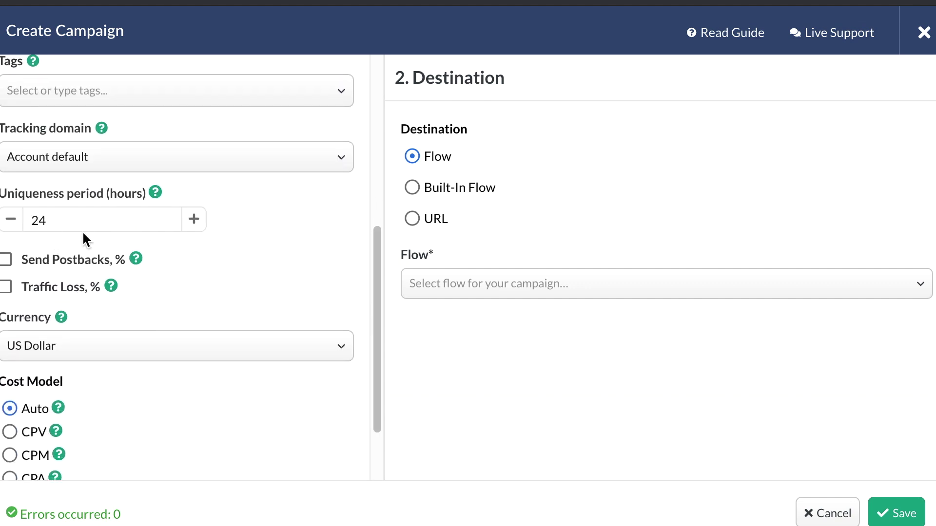
{"action": "scroll", "coordinate": [76, 283], "scroll_direction": "down", "scroll_amount": 2}
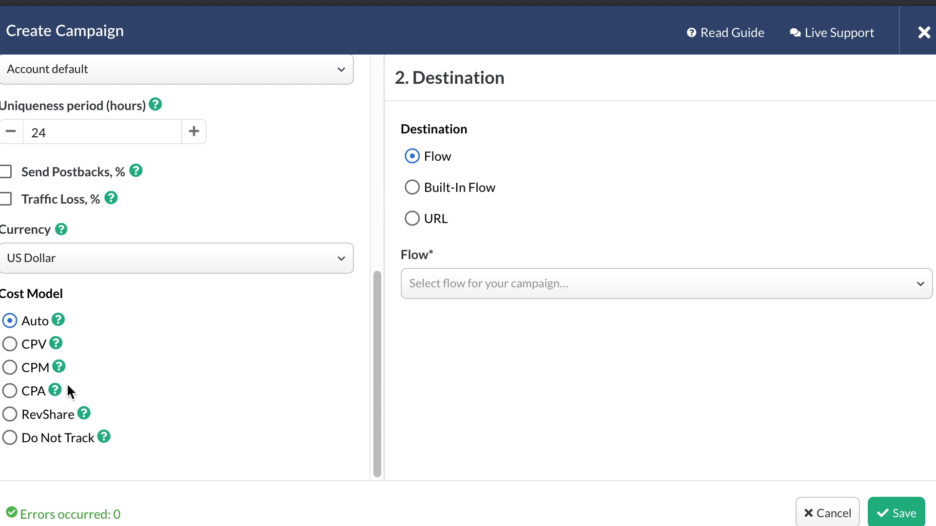
{"action": "scroll", "coordinate": [367, 279], "scroll_direction": "up", "scroll_amount": 1}
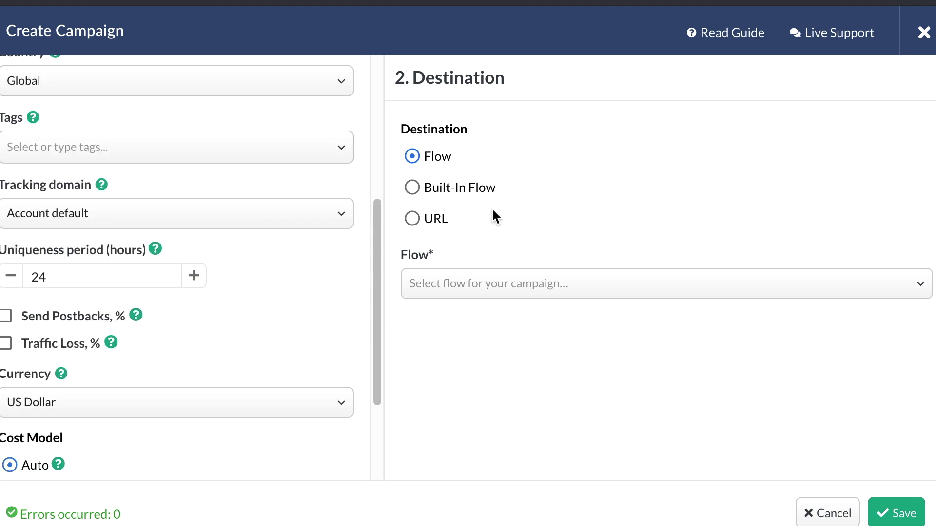
{"action": "left_click", "coordinate": [412, 189]}
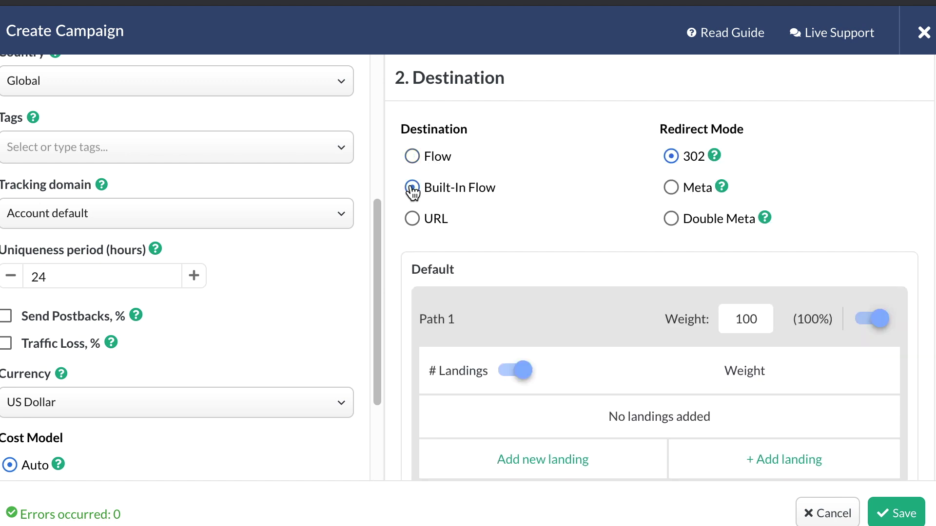
{"action": "scroll", "coordinate": [592, 282], "scroll_direction": "down", "scroll_amount": 1}
{"action": "scroll", "coordinate": [591, 282], "scroll_direction": "down", "scroll_amount": 2}
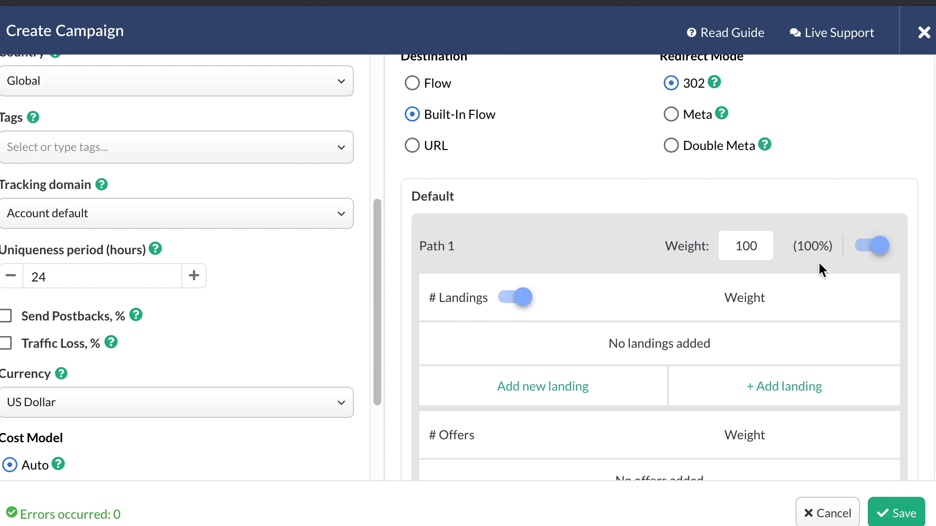
{"action": "left_click", "coordinate": [505, 300]}
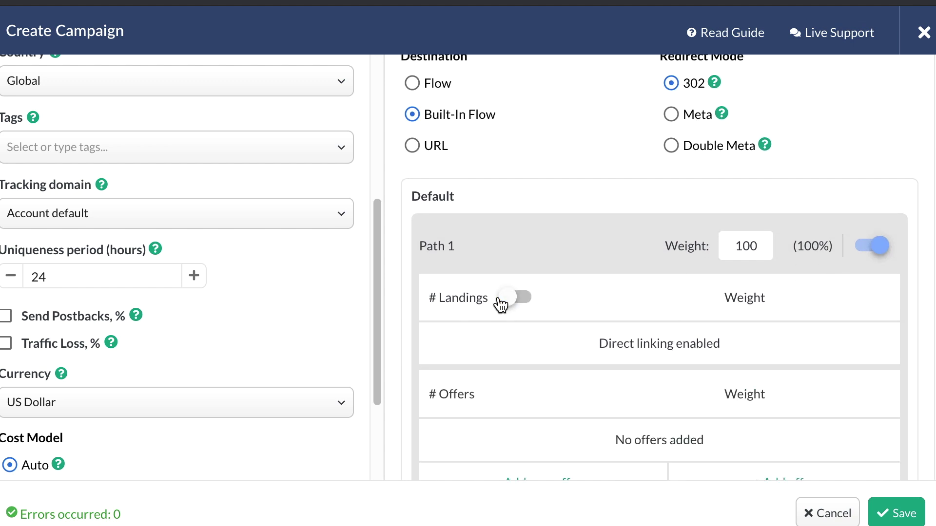
{"action": "left_click", "coordinate": [871, 248]}
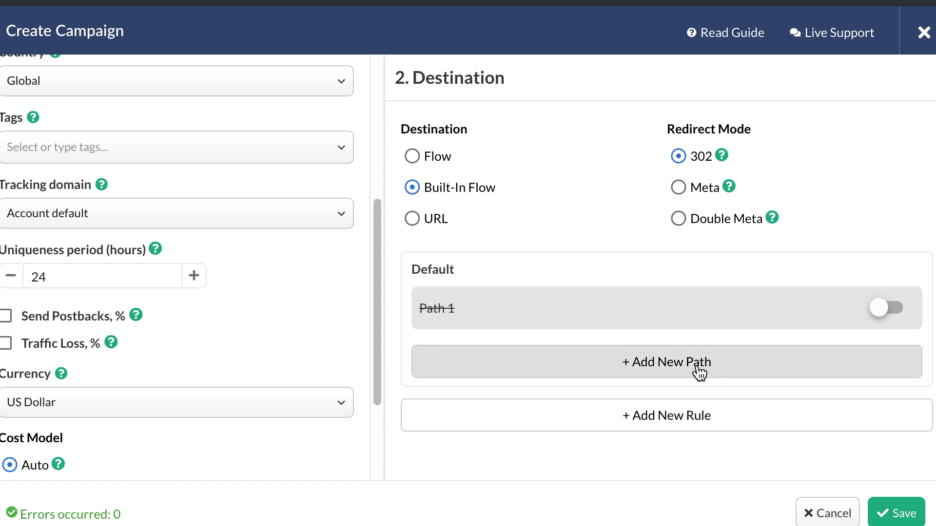
{"action": "left_click", "coordinate": [652, 361]}
{"action": "scroll", "coordinate": [605, 357], "scroll_direction": "down", "scroll_amount": 5}
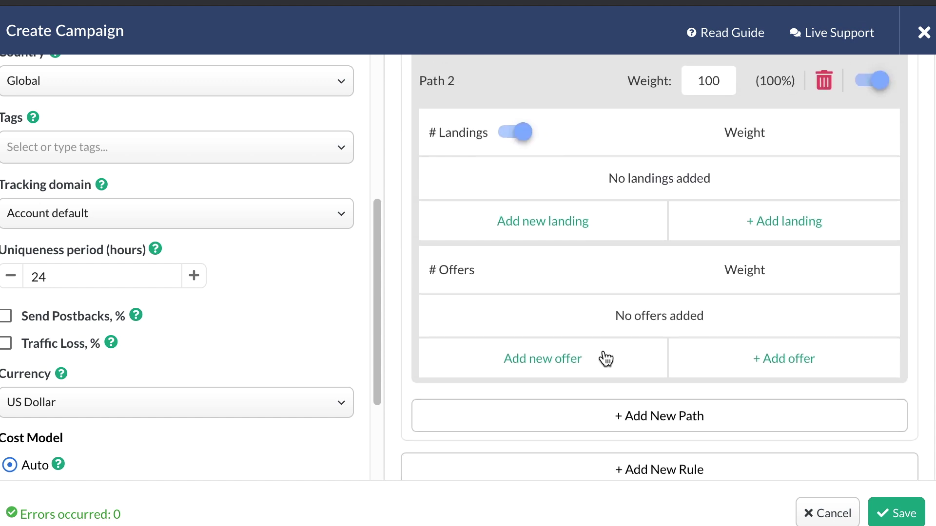
{"action": "scroll", "coordinate": [603, 351], "scroll_direction": "up", "scroll_amount": 4}
{"action": "scroll", "coordinate": [633, 315], "scroll_direction": "up", "scroll_amount": 1}
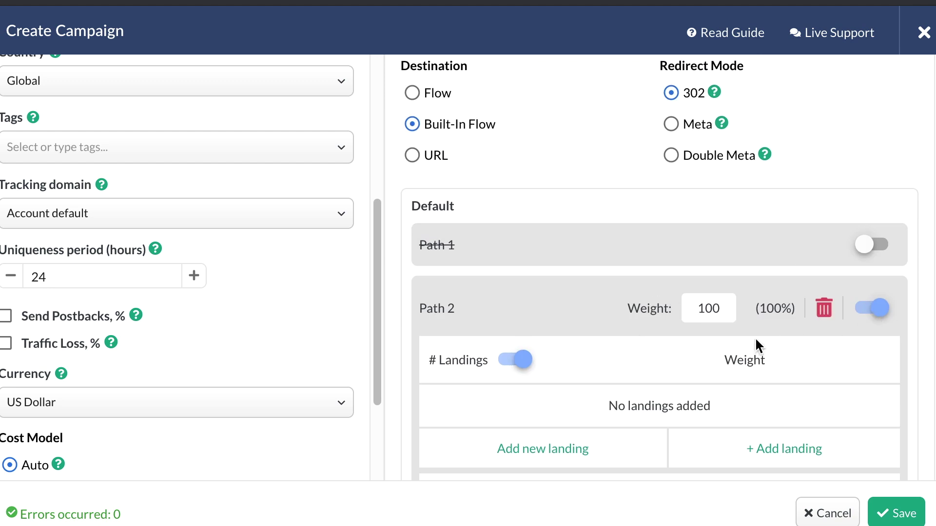
{"action": "left_click", "coordinate": [824, 308]}
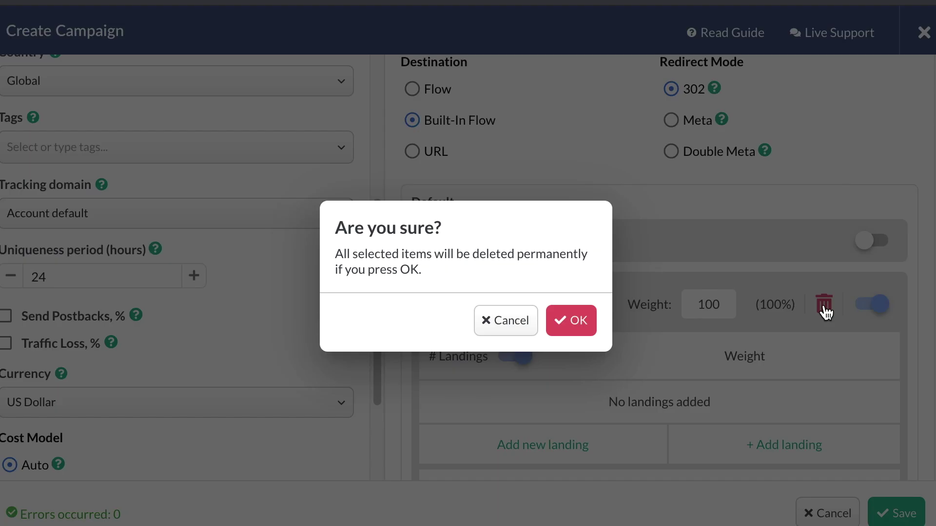
{"action": "left_click", "coordinate": [583, 326]}
{"action": "left_click", "coordinate": [892, 312]}
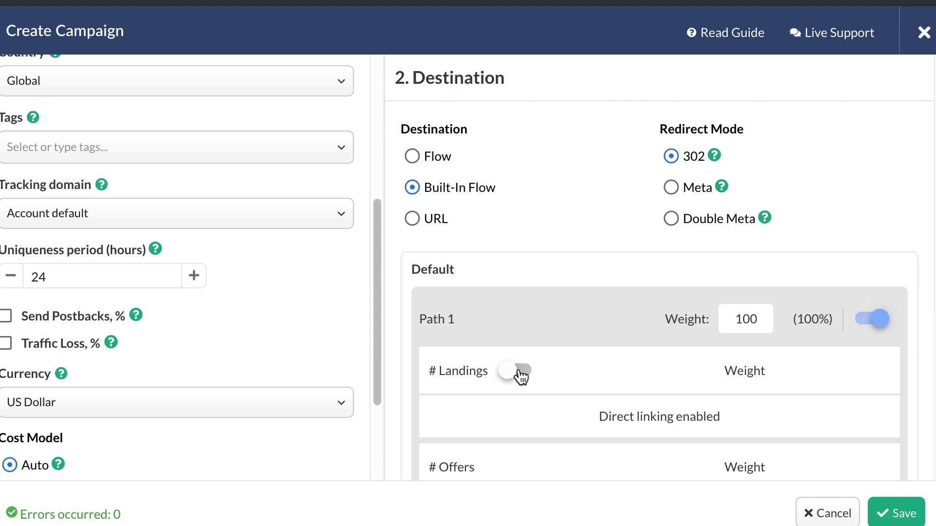
Add an offer to Path 1 and choose Global - Custom Keto Diet from Clickbank for it
{"action": "scroll", "coordinate": [511, 380], "scroll_direction": "down", "scroll_amount": 5}
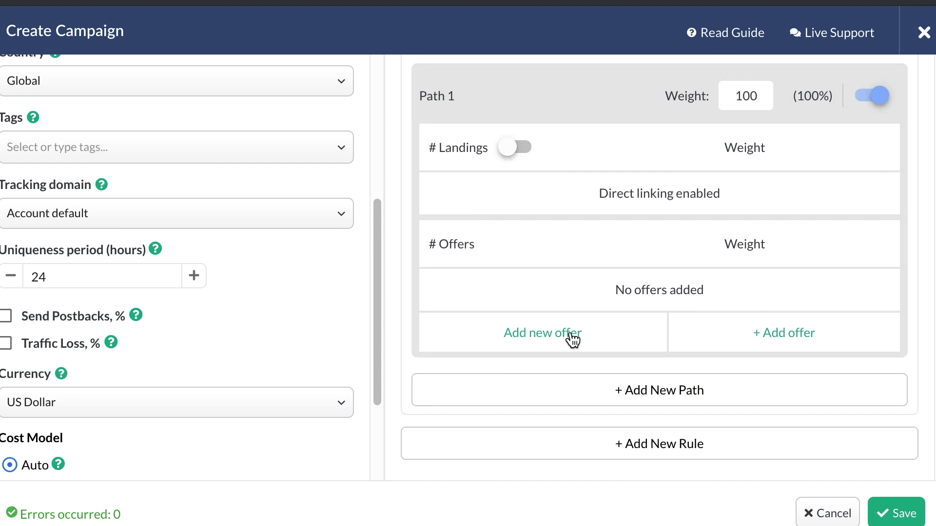
{"action": "left_click", "coordinate": [789, 344]}
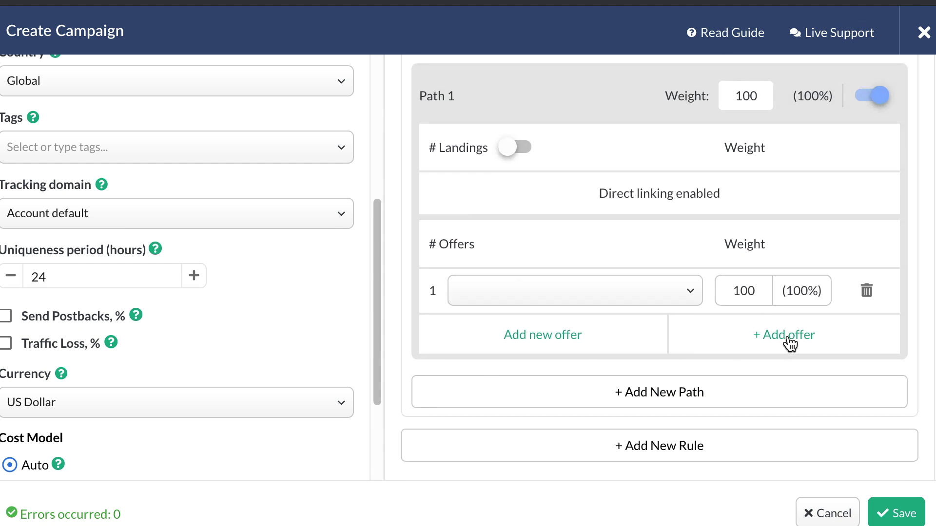
{"action": "left_click", "coordinate": [691, 291]}
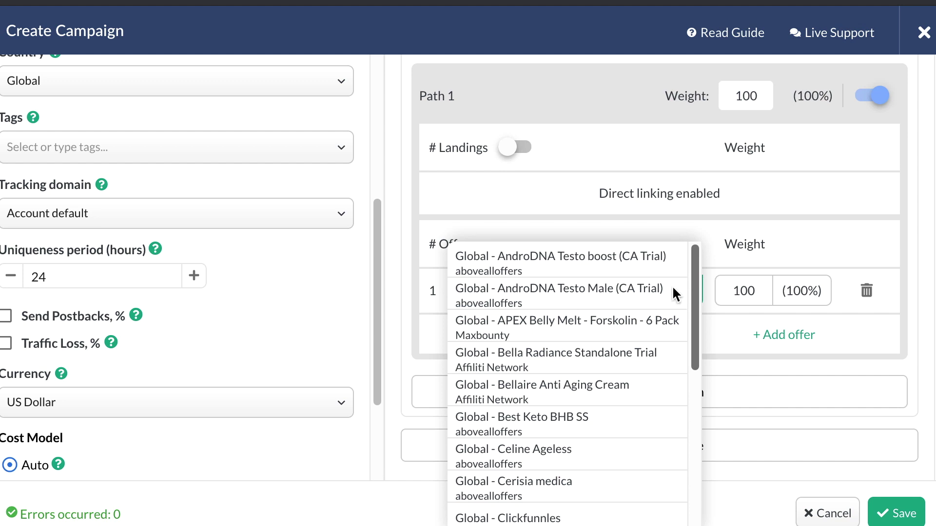
{"action": "scroll", "coordinate": [617, 326], "scroll_direction": "down", "scroll_amount": 4}
{"action": "scroll", "coordinate": [616, 333], "scroll_direction": "down", "scroll_amount": 7}
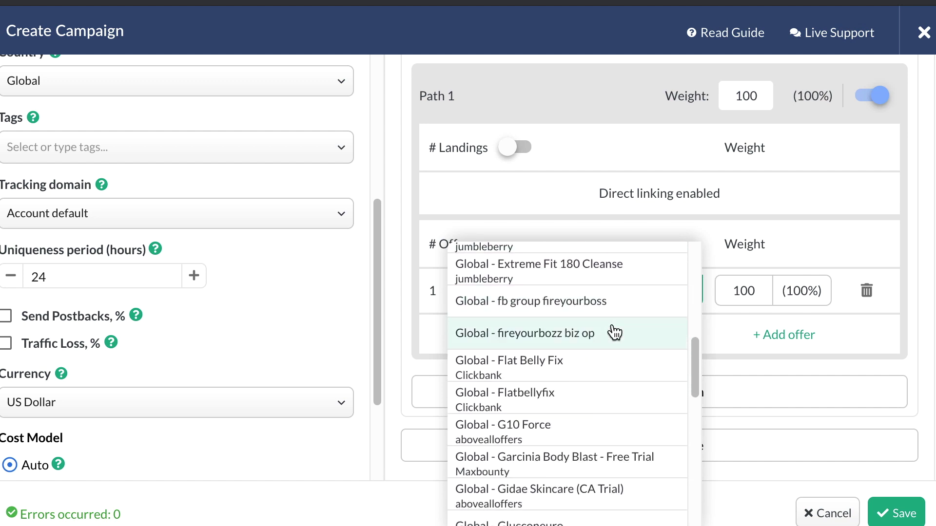
{"action": "scroll", "coordinate": [615, 332], "scroll_direction": "down", "scroll_amount": 1}
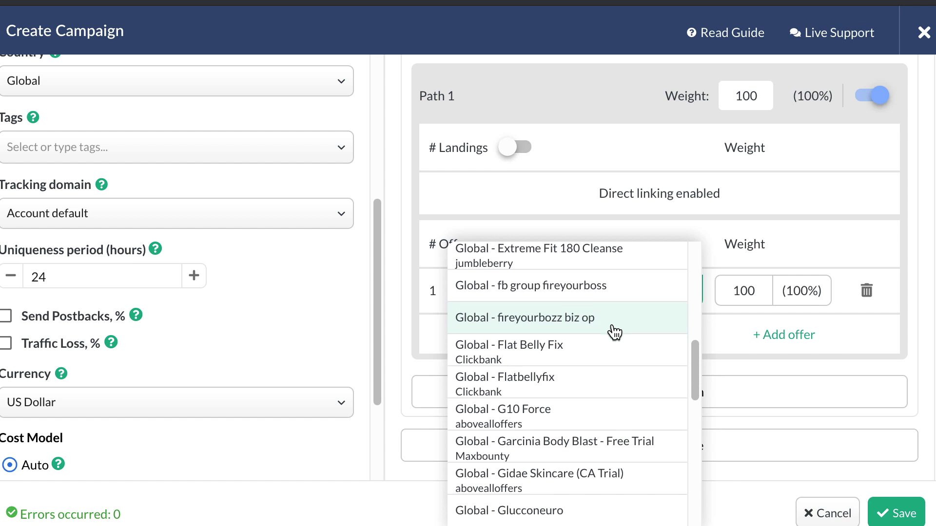
{"action": "scroll", "coordinate": [615, 333], "scroll_direction": "down", "scroll_amount": 20}
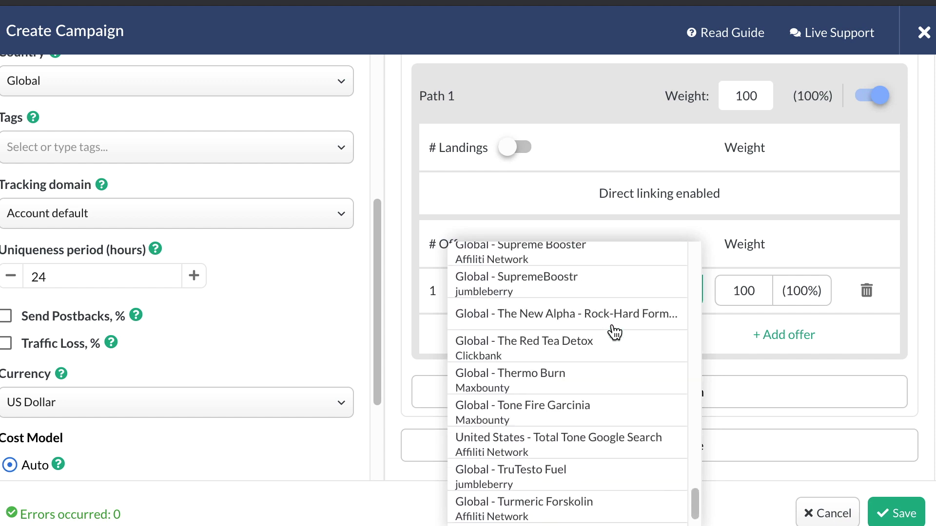
{"action": "scroll", "coordinate": [540, 323], "scroll_direction": "down", "scroll_amount": 5}
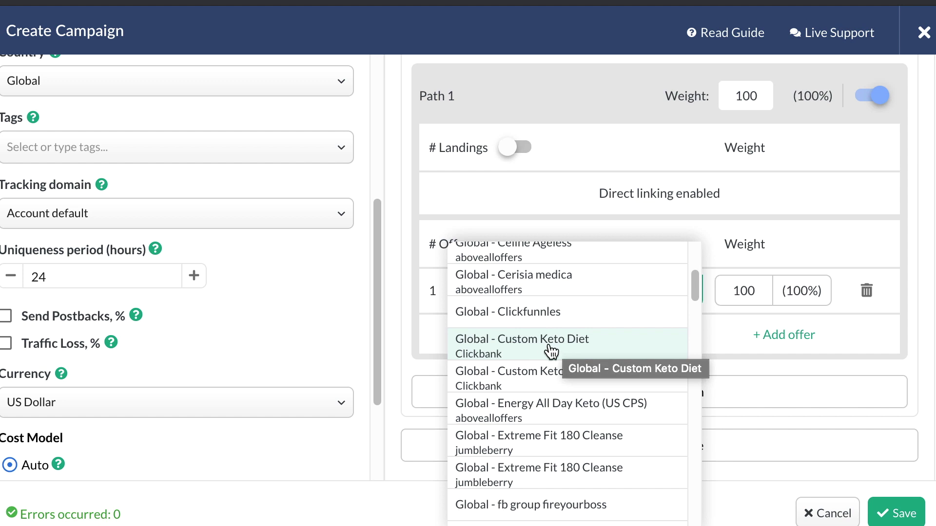
{"action": "left_click", "coordinate": [551, 349]}
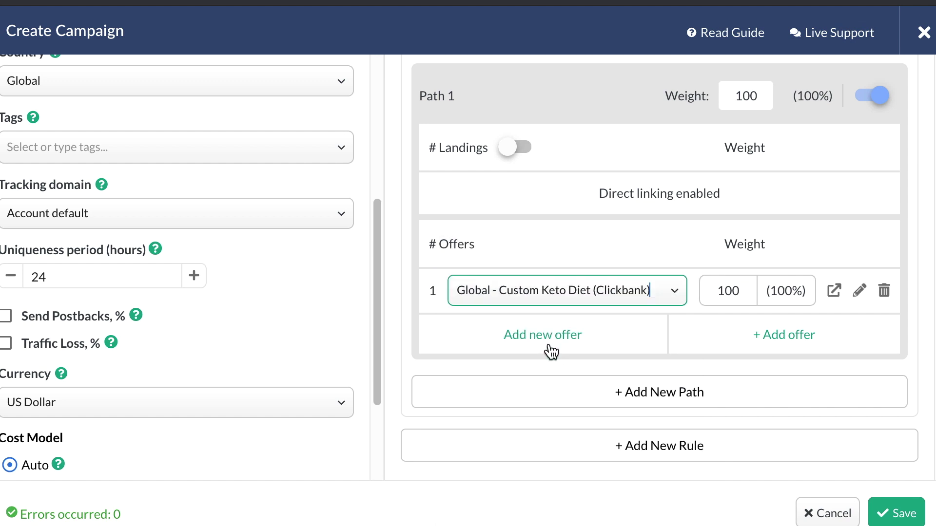
Add a second offer to Path 1, choose Global - Okinawa Flat Belly Tonic from Clickbank, and save the campaign
{"action": "left_click", "coordinate": [790, 337]}
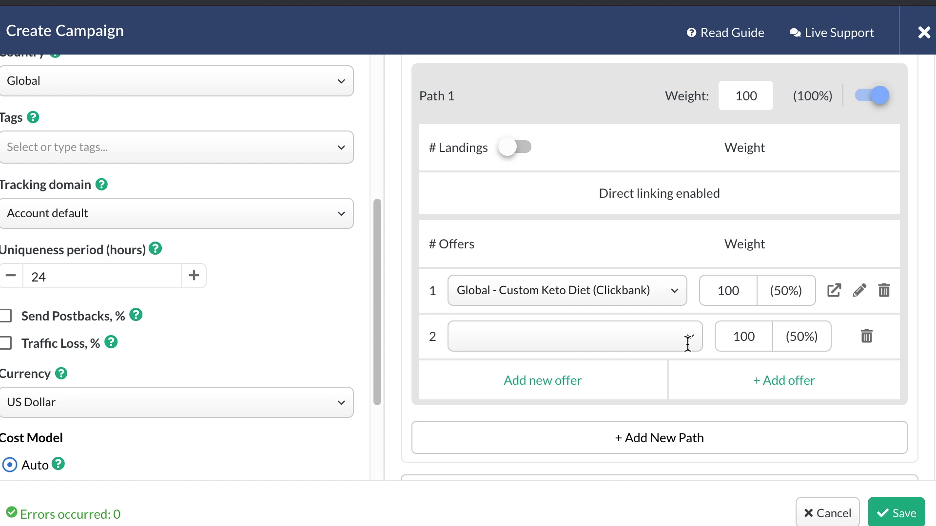
{"action": "left_click", "coordinate": [673, 341]}
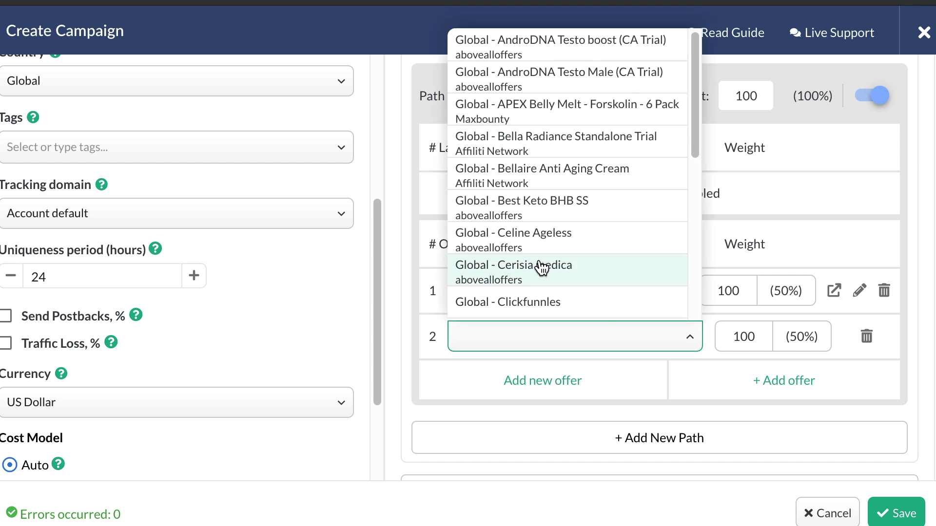
{"action": "scroll", "coordinate": [541, 268], "scroll_direction": "down", "scroll_amount": 7}
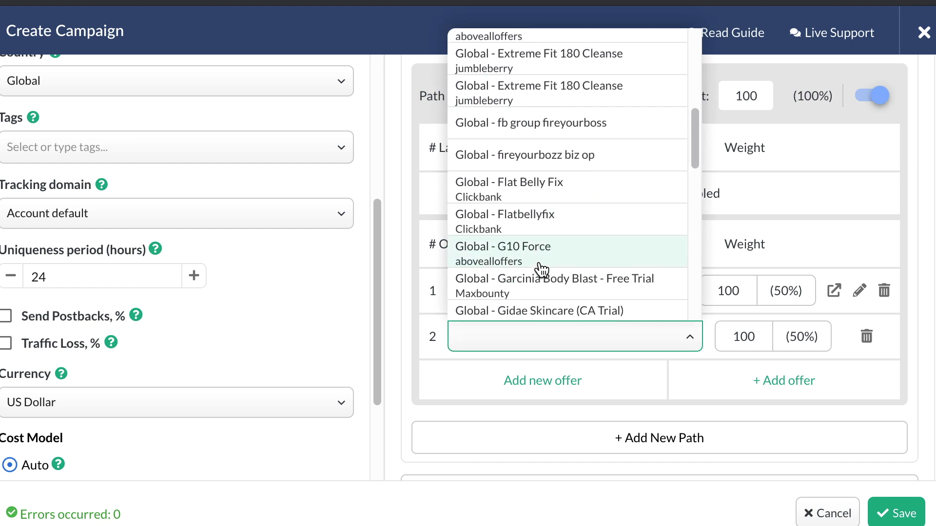
{"action": "scroll", "coordinate": [541, 270], "scroll_direction": "down", "scroll_amount": 2}
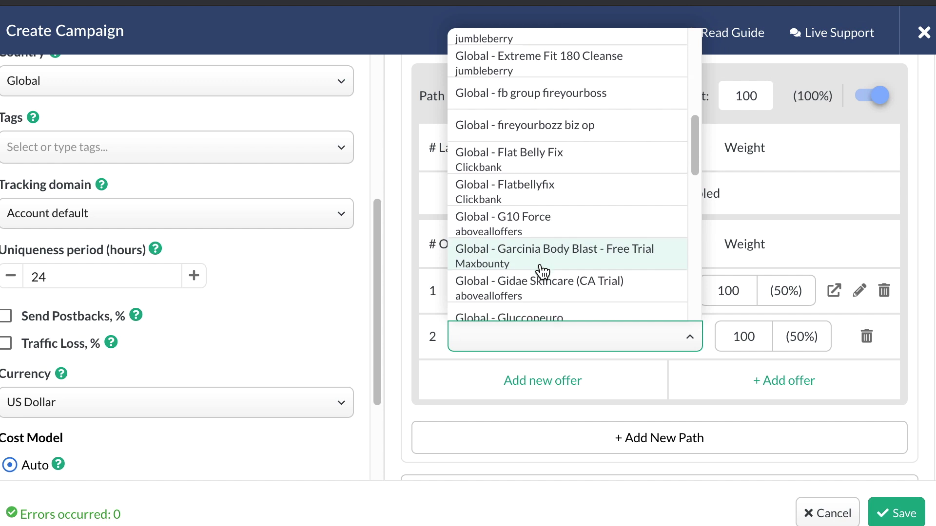
{"action": "scroll", "coordinate": [542, 271], "scroll_direction": "down", "scroll_amount": 15}
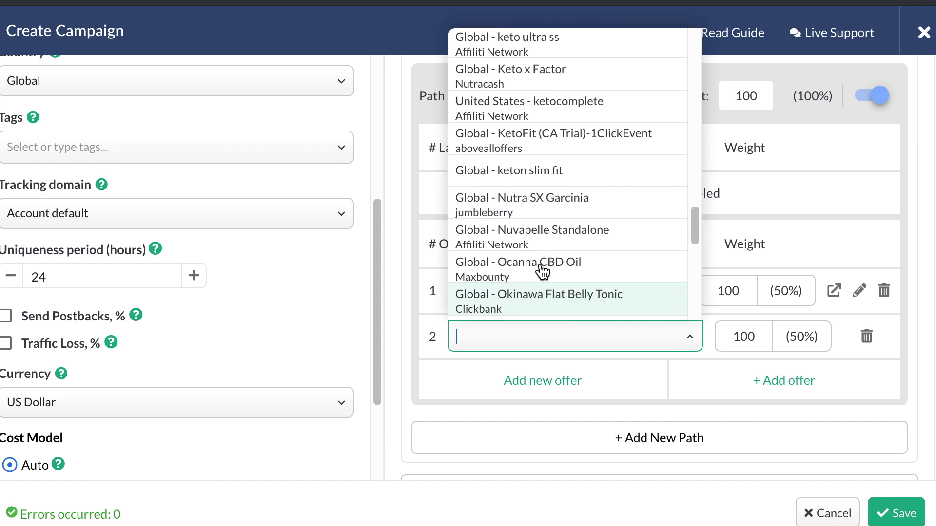
{"action": "scroll", "coordinate": [542, 270], "scroll_direction": "up", "scroll_amount": 3}
{"action": "scroll", "coordinate": [542, 270], "scroll_direction": "down", "scroll_amount": 4}
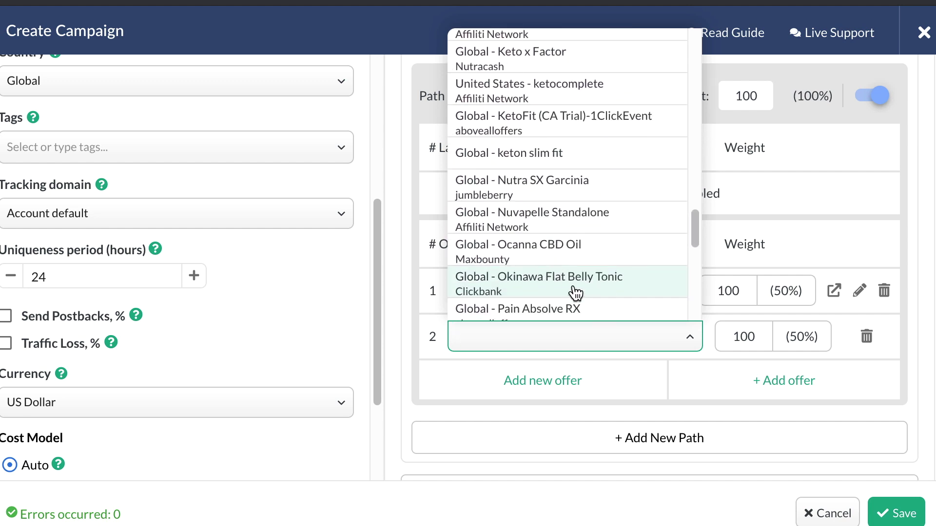
{"action": "left_click", "coordinate": [560, 285]}
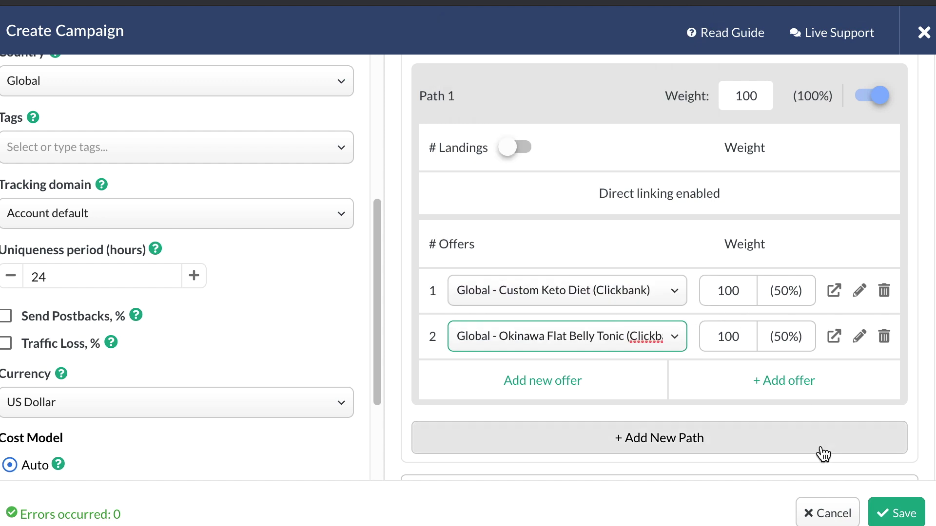
{"action": "left_click", "coordinate": [903, 517]}
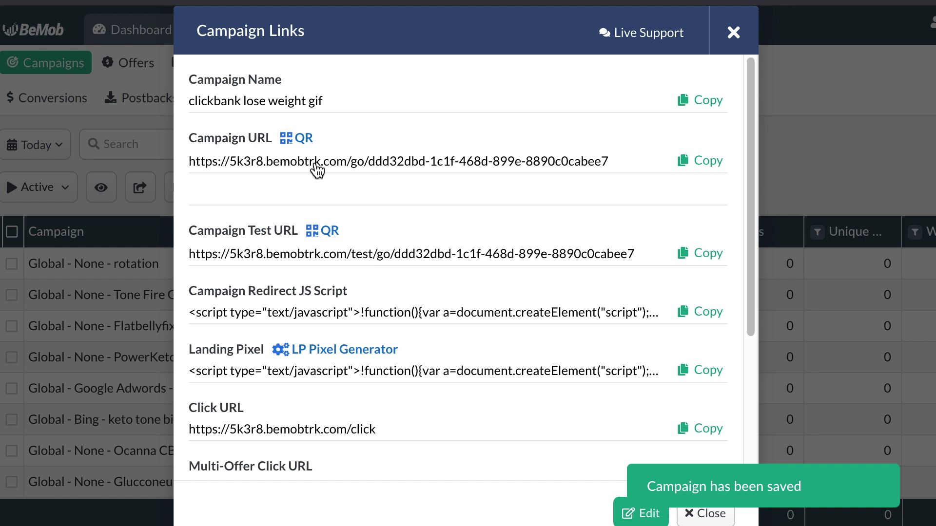
Copy the campaign URL and load it in a new incognito window
{"action": "left_click", "coordinate": [714, 165]}
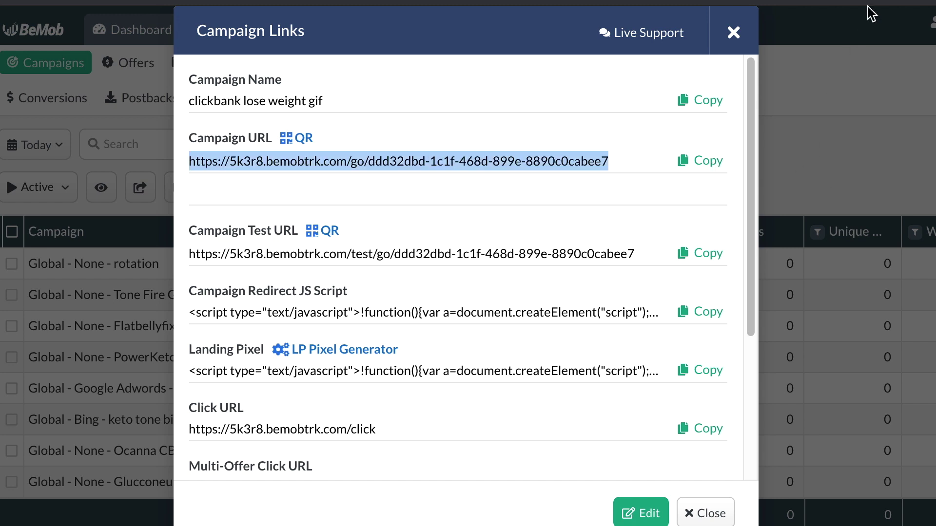
{"action": "left_click", "coordinate": [923, 1]}
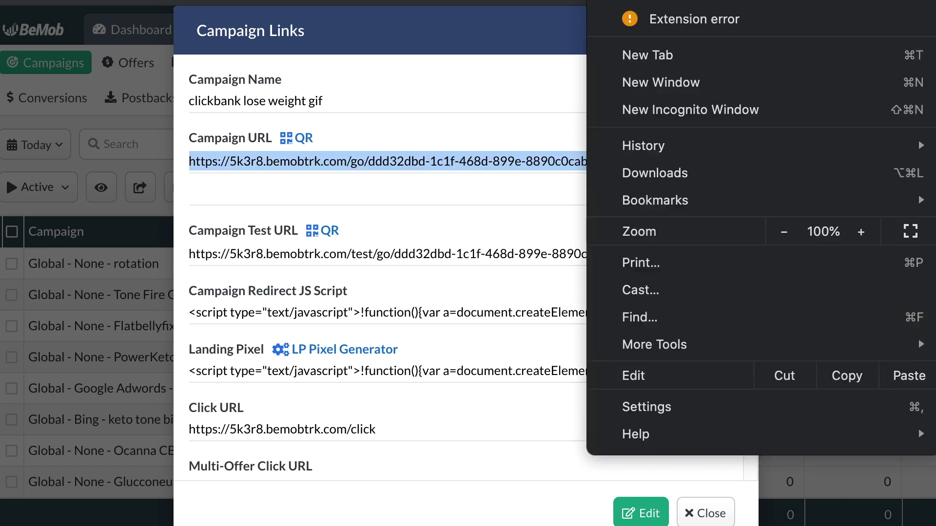
{"action": "left_click", "coordinate": [737, 113]}
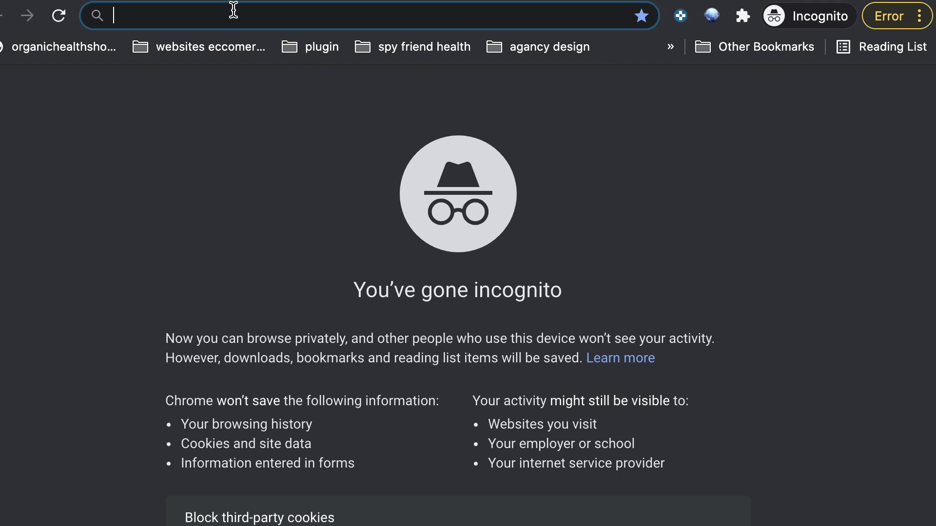
{"action": "right_click", "coordinate": [195, 21]}
{"action": "left_click", "coordinate": [222, 129]}
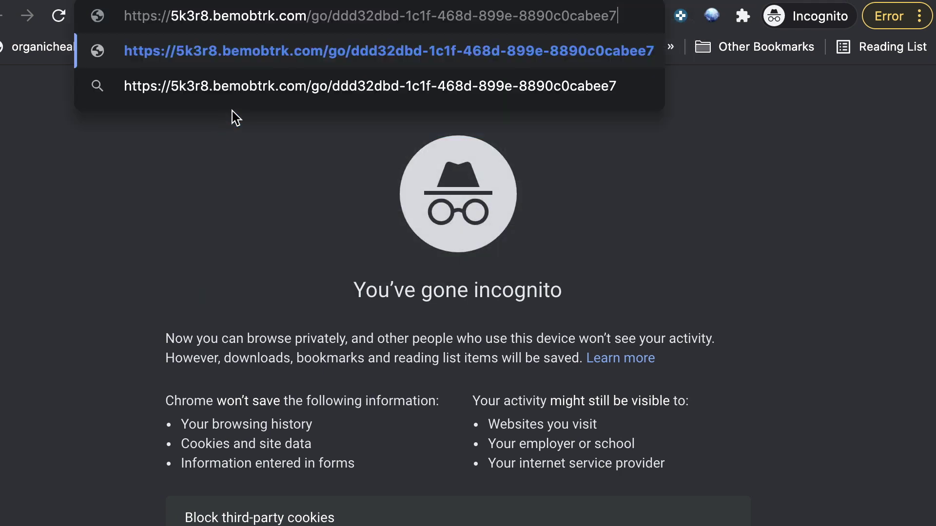
{"action": "key", "text": "Return"}
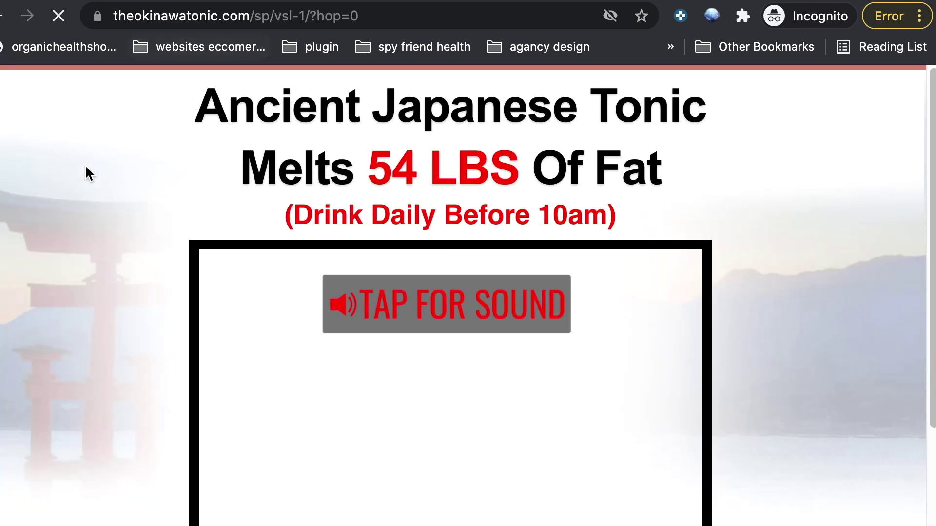
Load the campaign URL in three more incognito tabs to test the rotation between the offers
{"action": "key", "text": "super+t"}
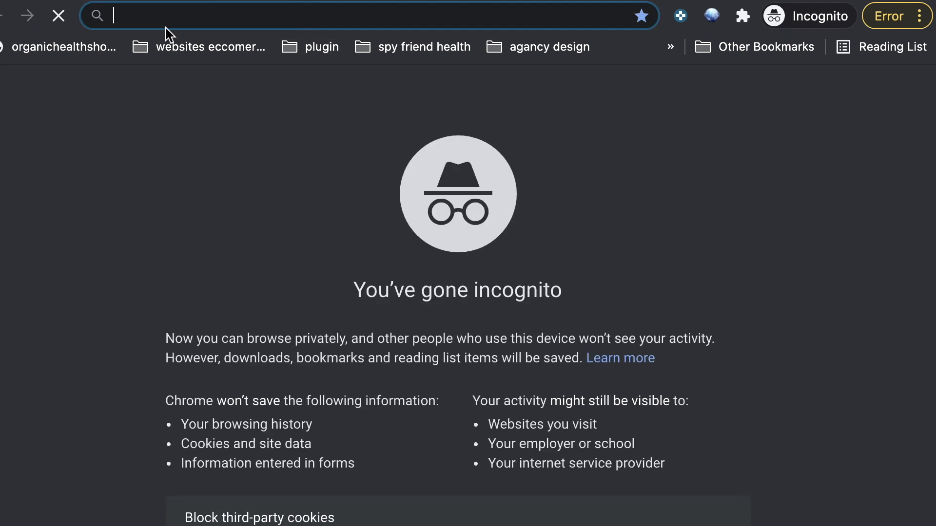
{"action": "right_click", "coordinate": [157, 15]}
{"action": "left_click", "coordinate": [184, 122]}
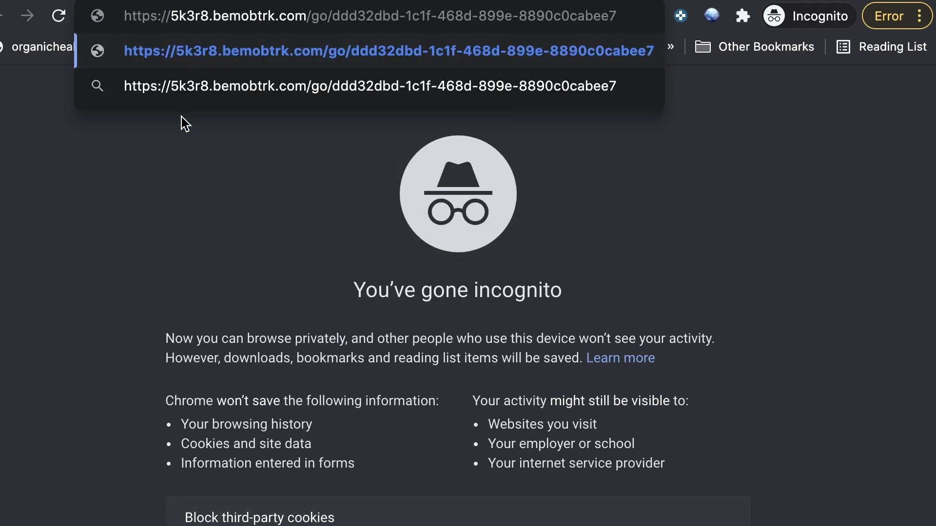
{"action": "key", "text": "Return"}
{"action": "key", "text": "super+t"}
{"action": "right_click", "coordinate": [198, 14]}
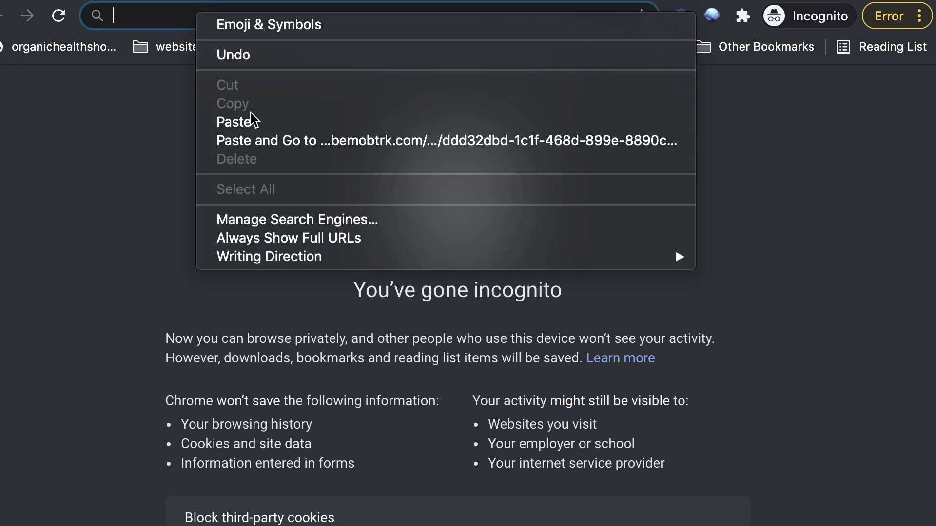
{"action": "left_click", "coordinate": [251, 119]}
{"action": "key", "text": "Return"}
{"action": "key", "text": "super+t"}
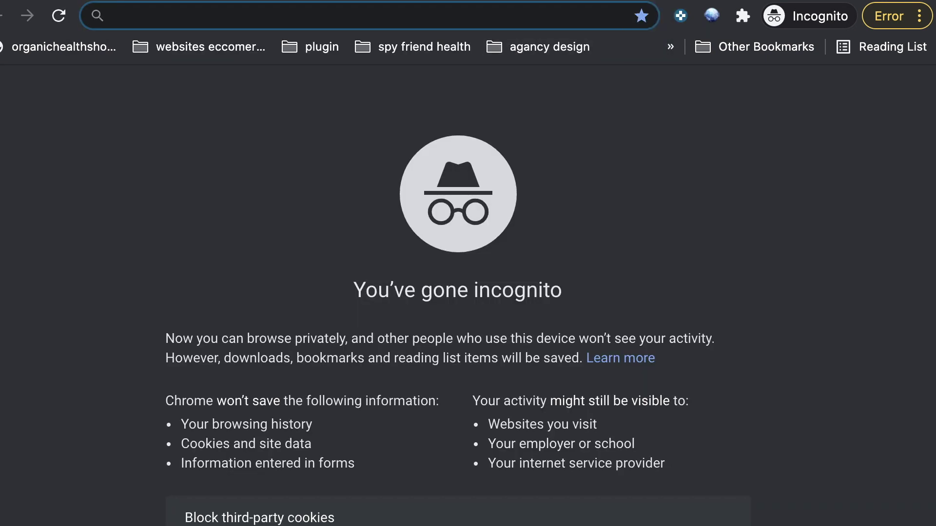
{"action": "right_click", "coordinate": [152, 9]}
{"action": "left_click", "coordinate": [209, 119]}
{"action": "key", "text": "Return"}
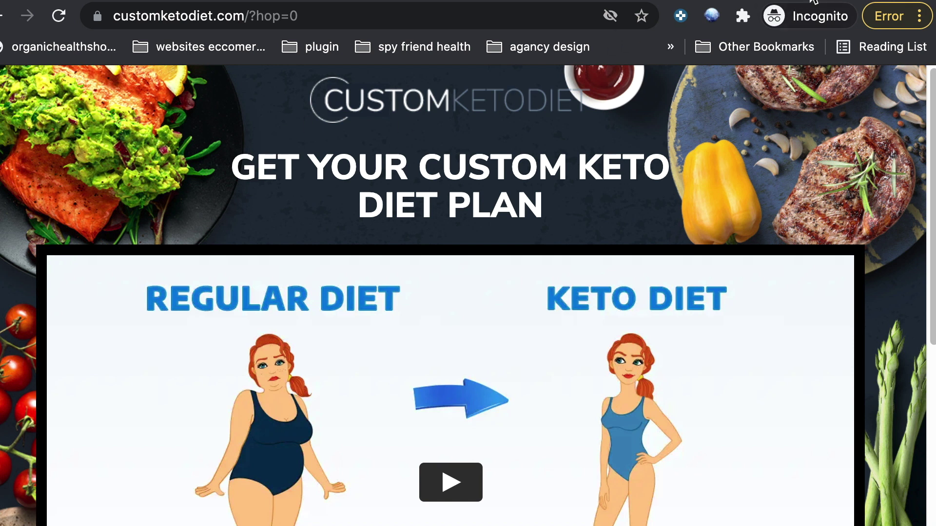
Return to the campaign links, switch to the decription notes, and start a label reading Bemod tr below the Custom Keto Diet link
{"action": "left_click", "coordinate": [412, 2]}
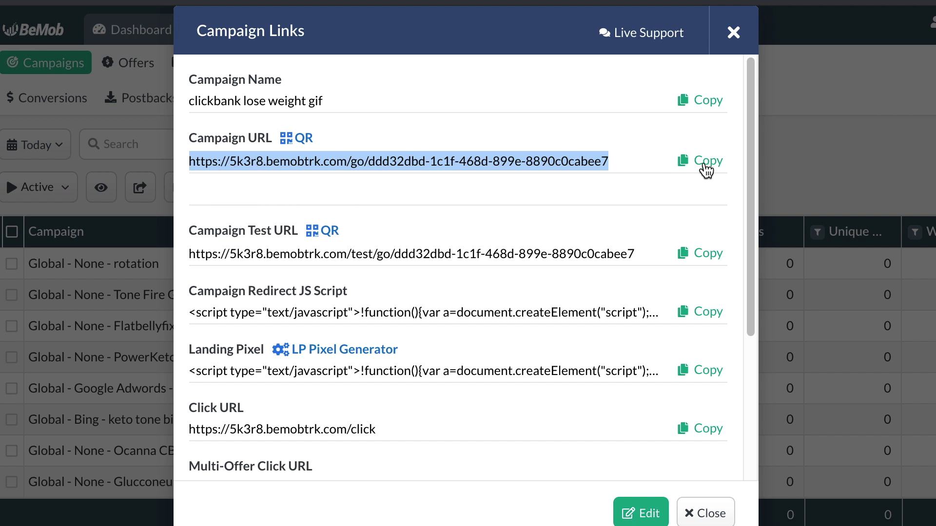
{"action": "left_click", "coordinate": [458, 162]}
{"action": "key", "text": "super+Tab"}
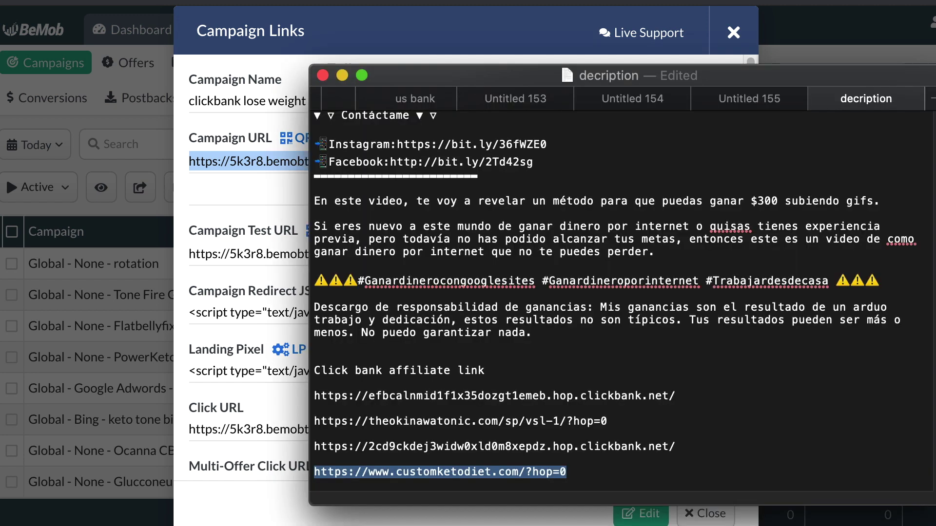
{"action": "left_click", "coordinate": [594, 487]}
{"action": "key", "text": "Return"}
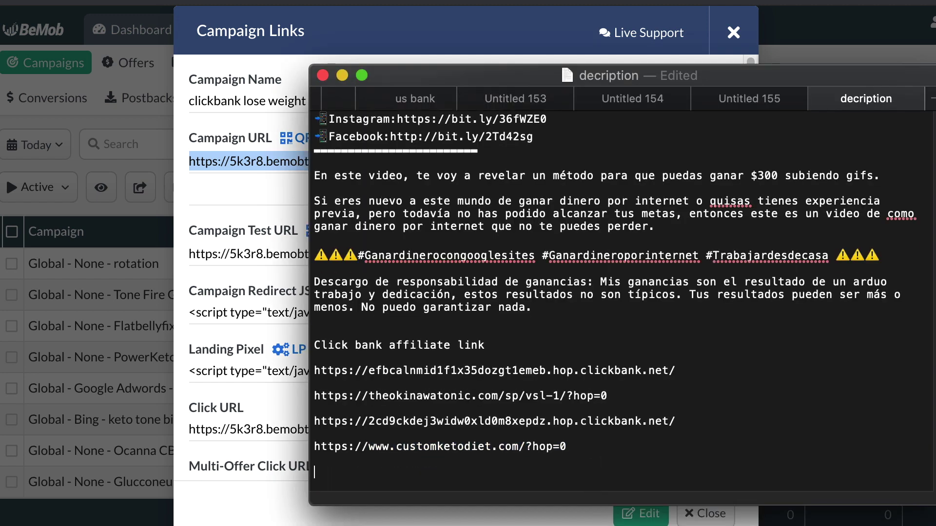
{"action": "type", "text": "bemo"}
{"action": "key", "text": "BackSpace"}
{"action": "key", "text": "BackSpace"}
{"action": "key", "text": "BackSpace"}
{"action": "key", "text": "BackSpace"}
{"action": "type", "text": "Beameod"}
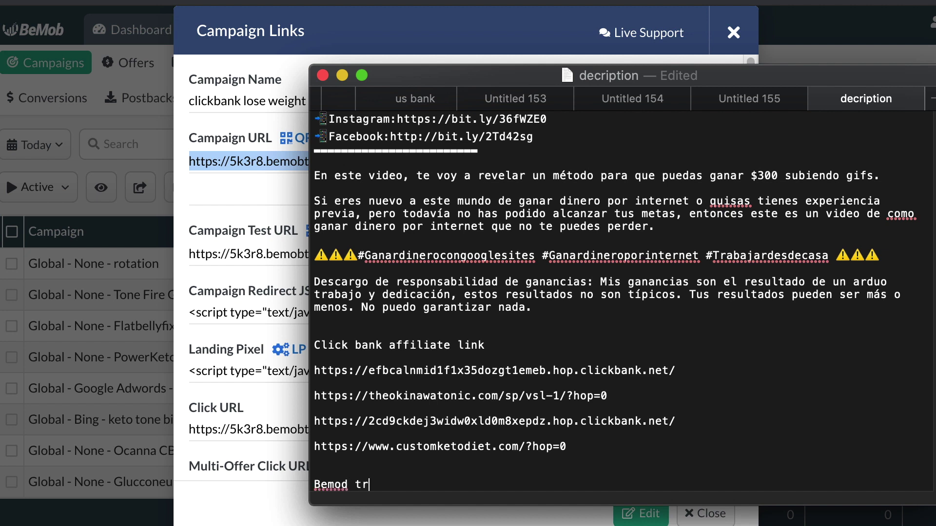